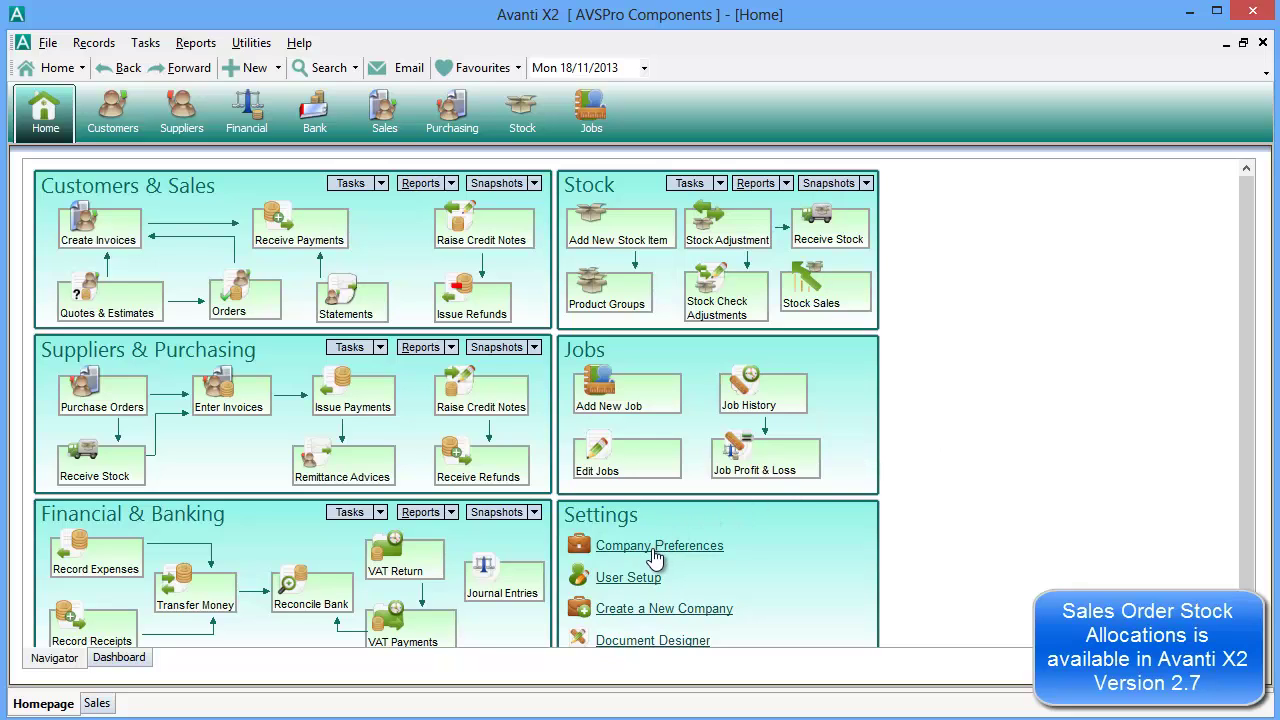
Enable Track Allocated Stock On Sales Orders in the company preferences' stock setup
{"action": "left_click", "coordinate": [47, 42]}
{"action": "left_click", "coordinate": [50, 64]}
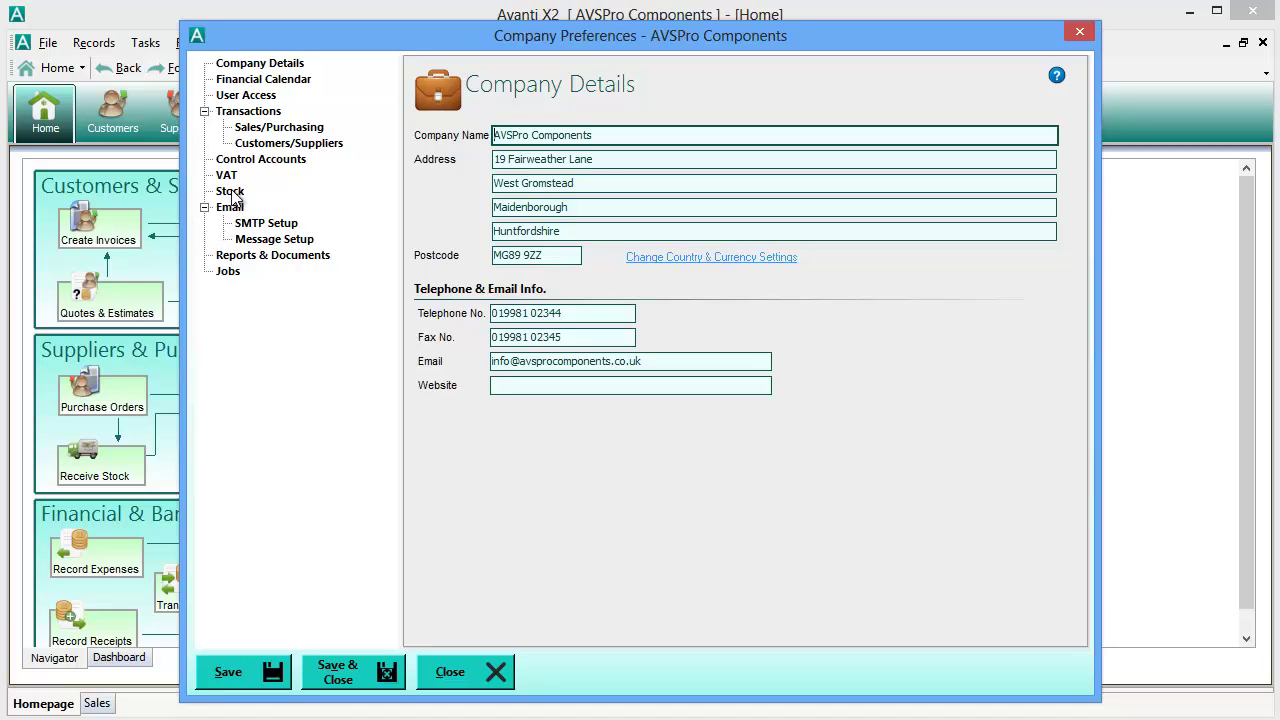
{"action": "left_click", "coordinate": [233, 195]}
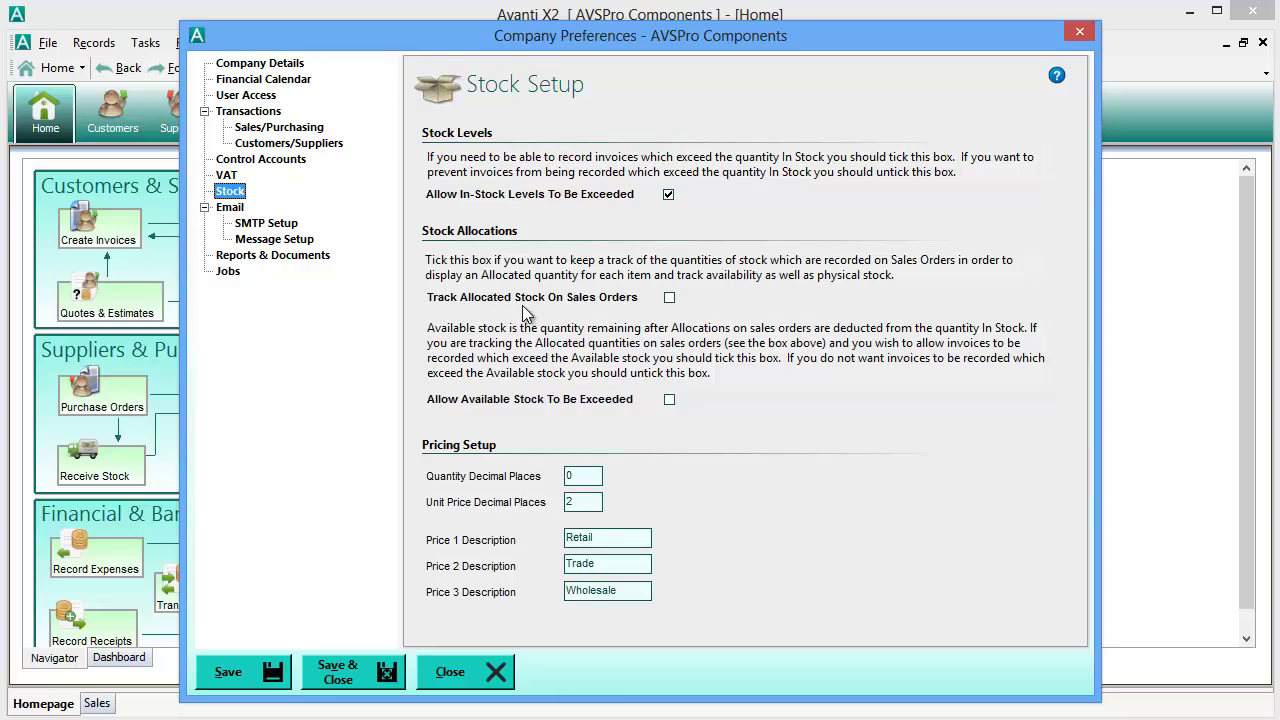
{"action": "left_click", "coordinate": [669, 299]}
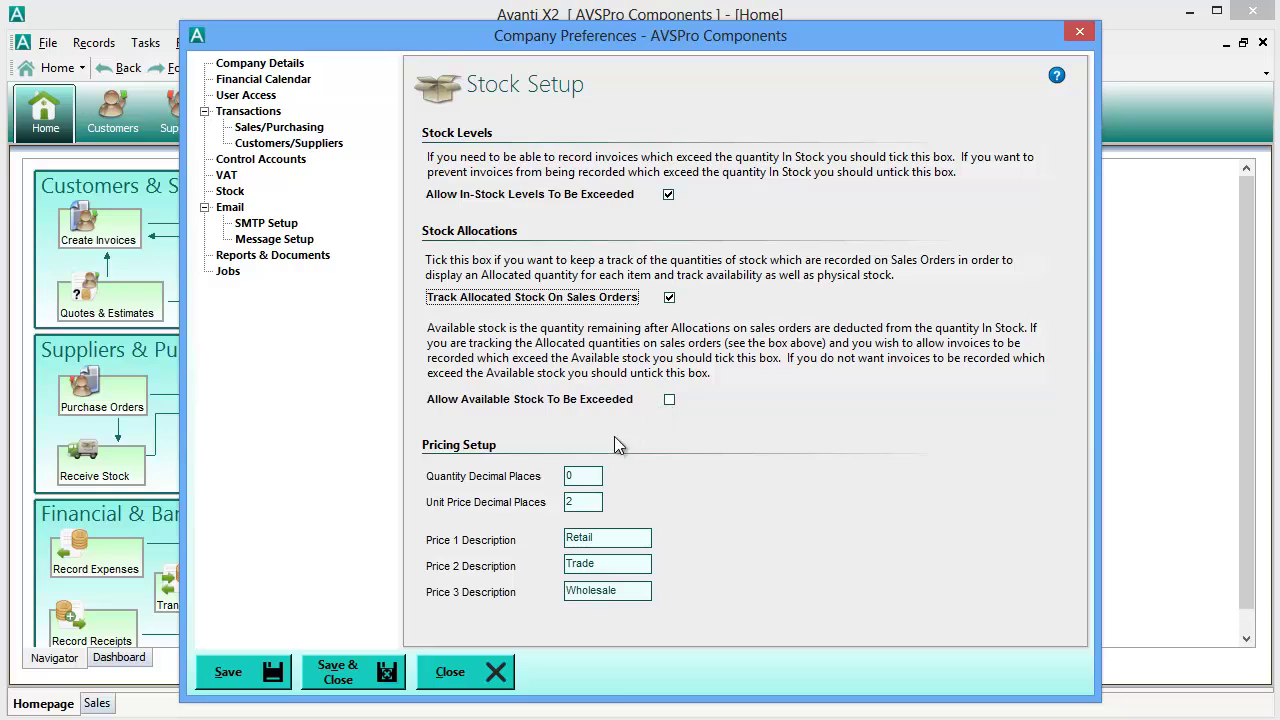
Save the company preferences, leaving the allocations start date empty so that allocations are calculated from all existing sales orders
{"action": "left_click", "coordinate": [367, 672]}
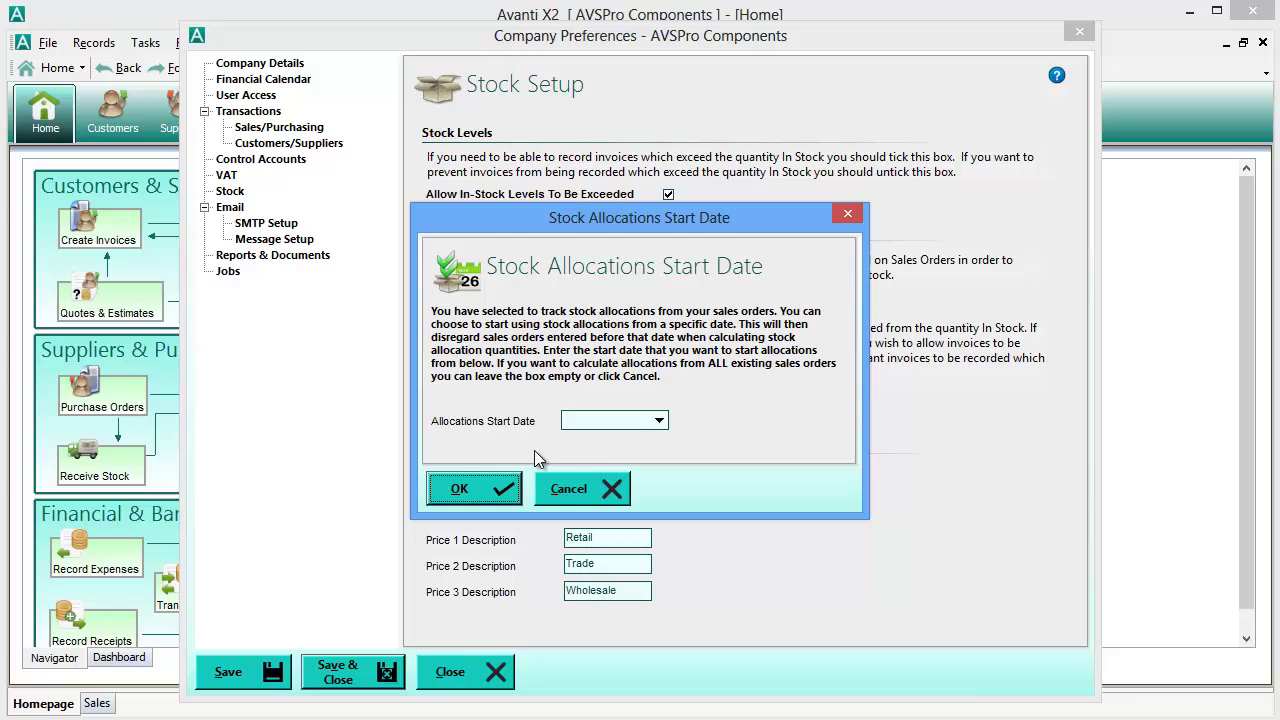
{"action": "left_click", "coordinate": [594, 424]}
{"action": "left_click", "coordinate": [474, 489]}
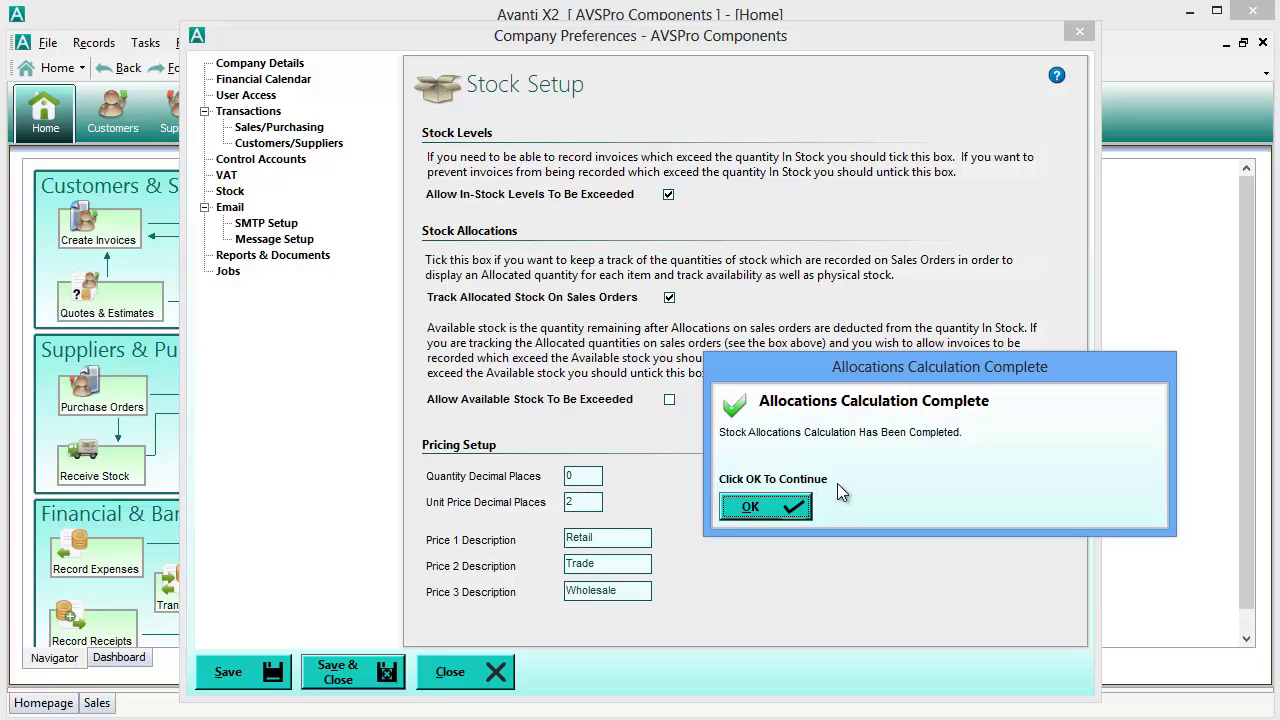
{"action": "left_click", "coordinate": [773, 506]}
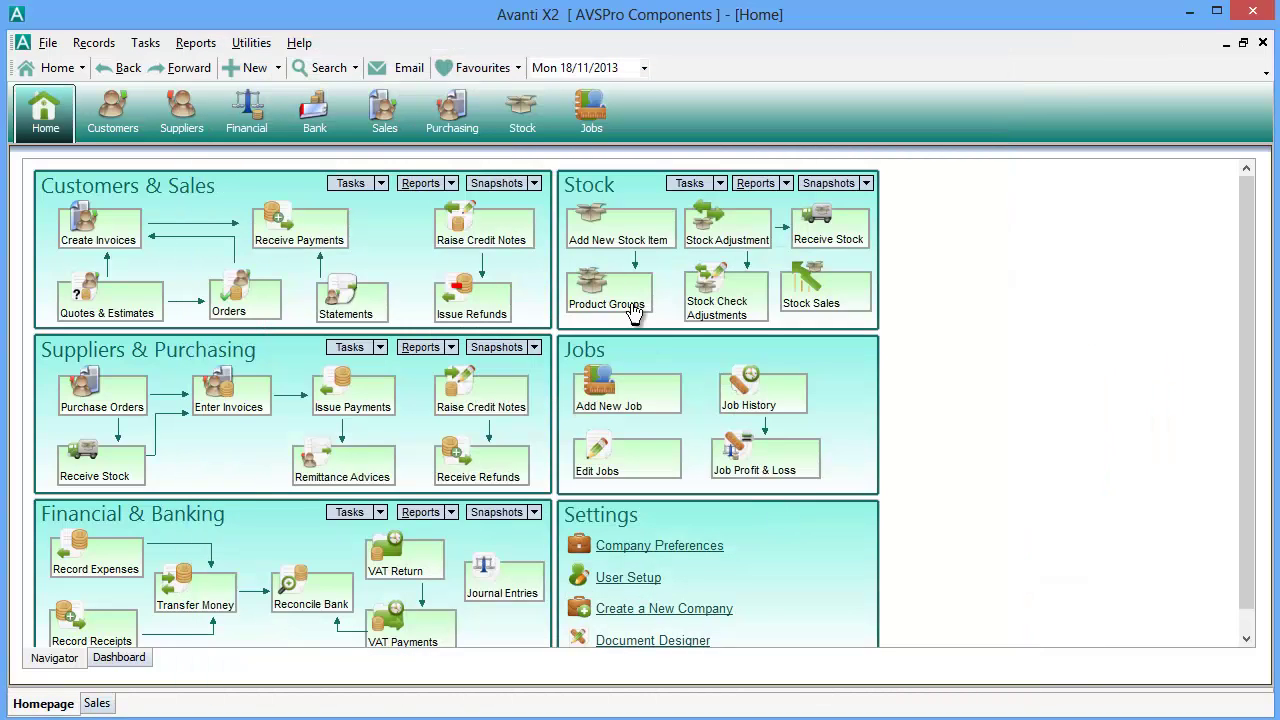
Examine the outstanding LRCLYON sales order behind the allocation of stock item 225019, then close the order
{"action": "left_click", "coordinate": [522, 112]}
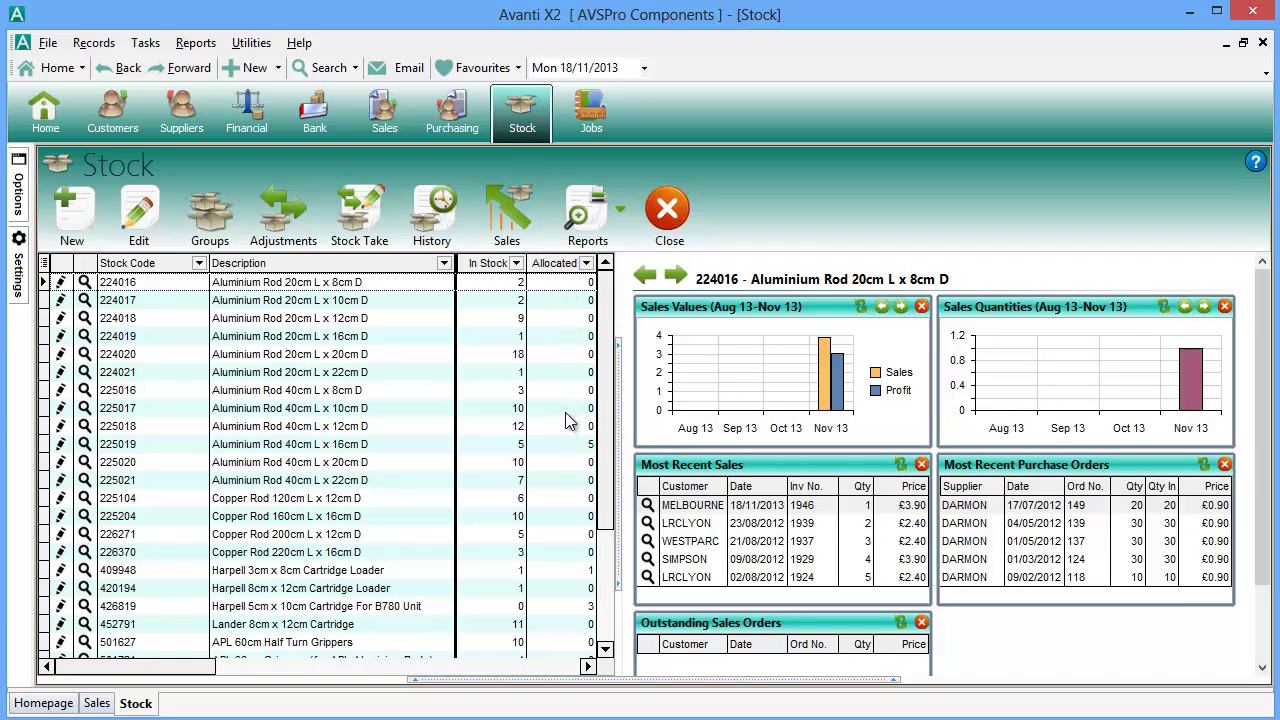
{"action": "left_click", "coordinate": [560, 446]}
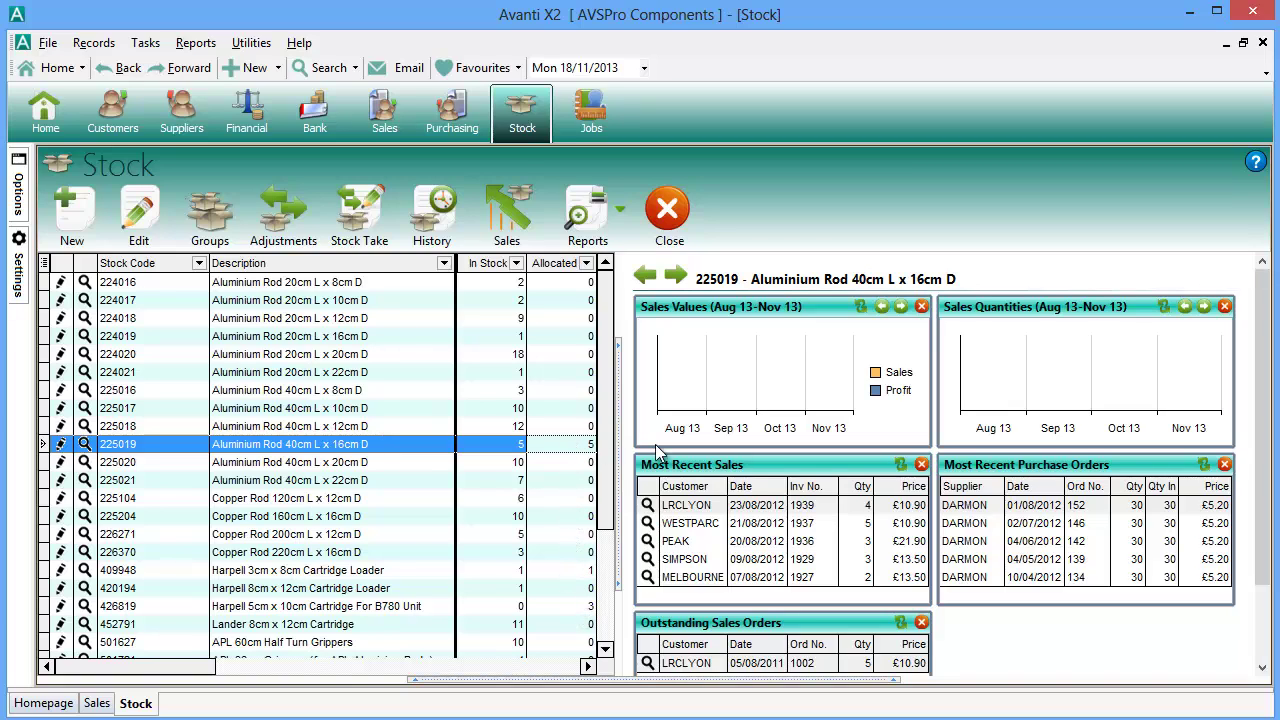
{"action": "left_click_drag", "start_coordinate": [1263, 420], "coordinate": [1263, 494]}
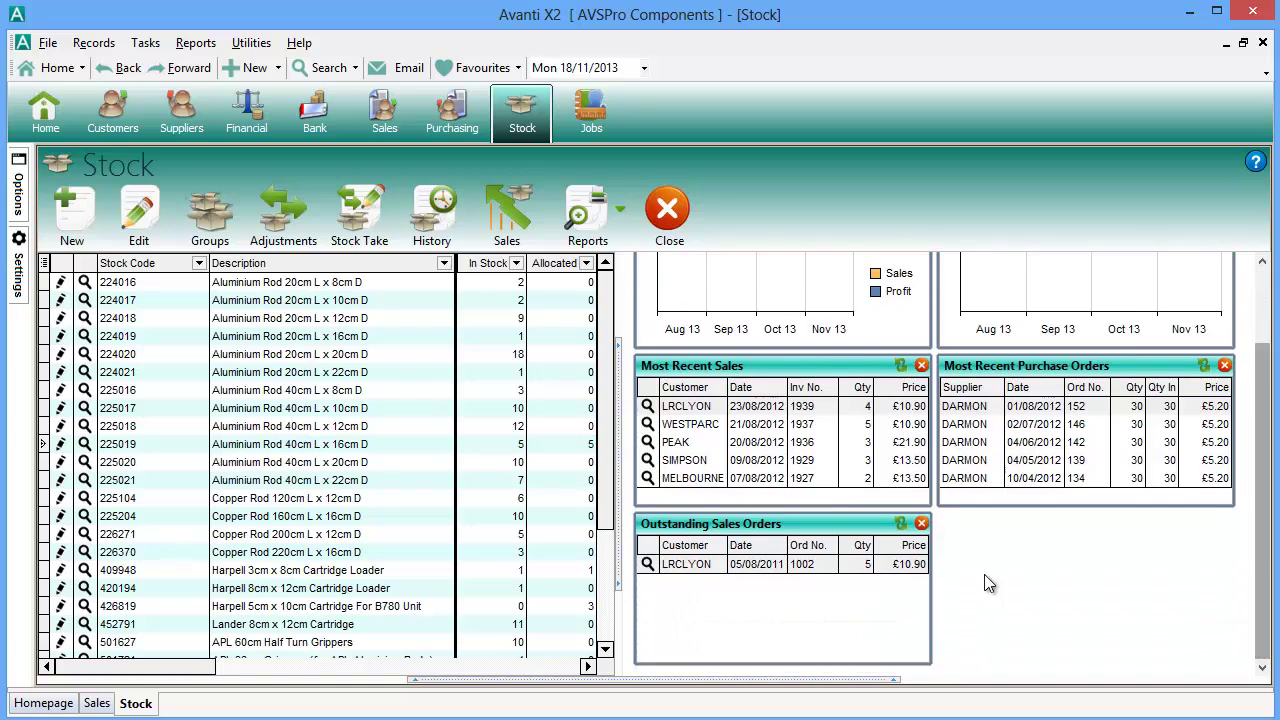
{"action": "left_click", "coordinate": [651, 566]}
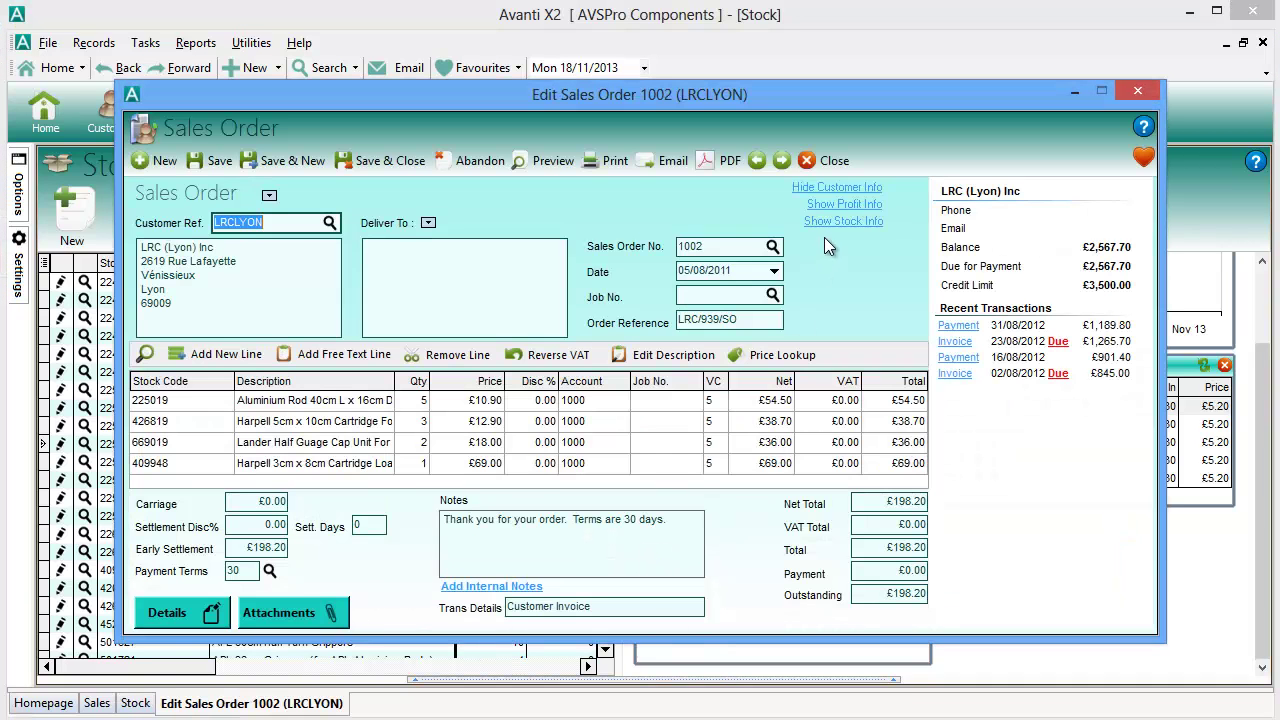
{"action": "left_click", "coordinate": [829, 160]}
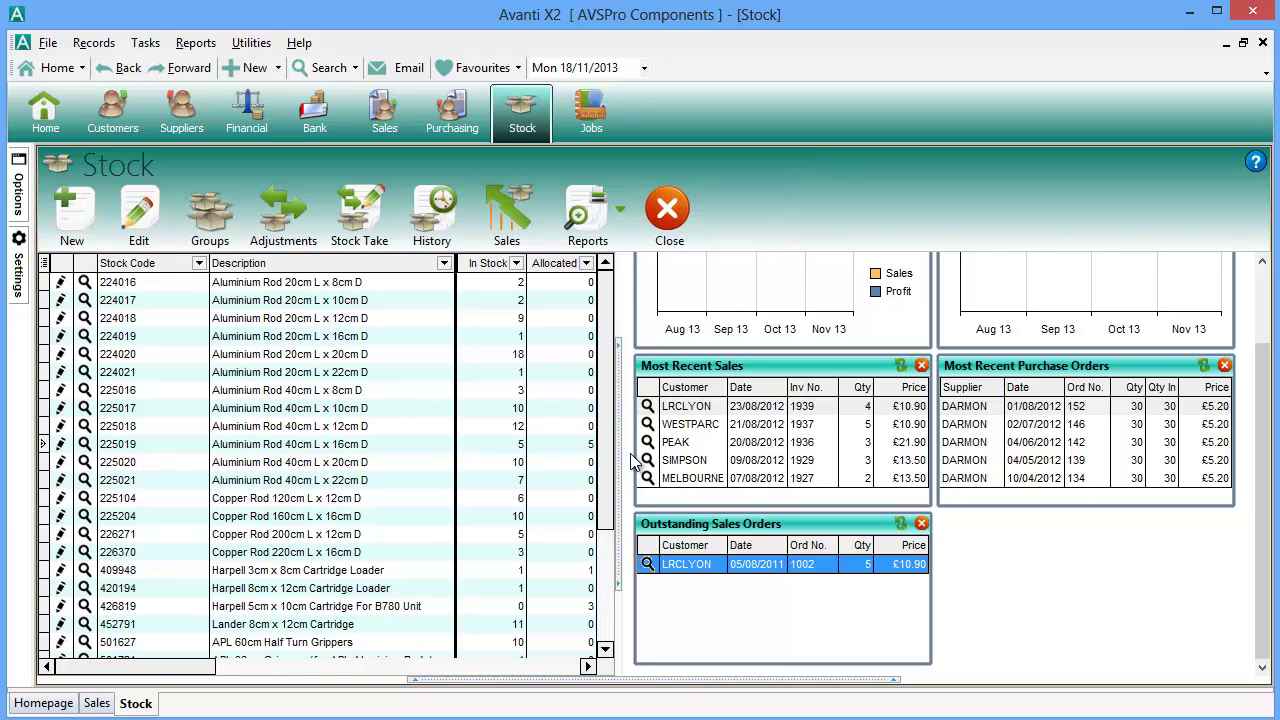
Review the in stock, available and allocated quantities in the stock record of item 225019, then close it
{"action": "left_click", "coordinate": [580, 445]}
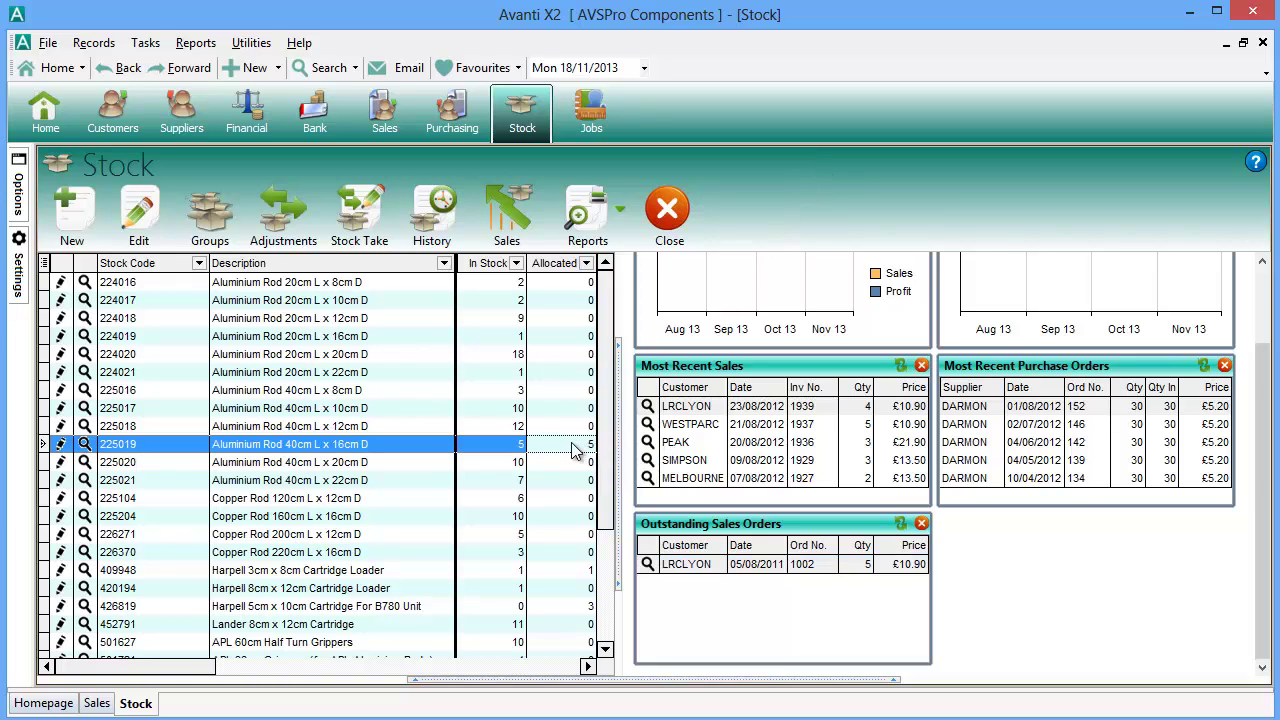
{"action": "left_click", "coordinate": [62, 446]}
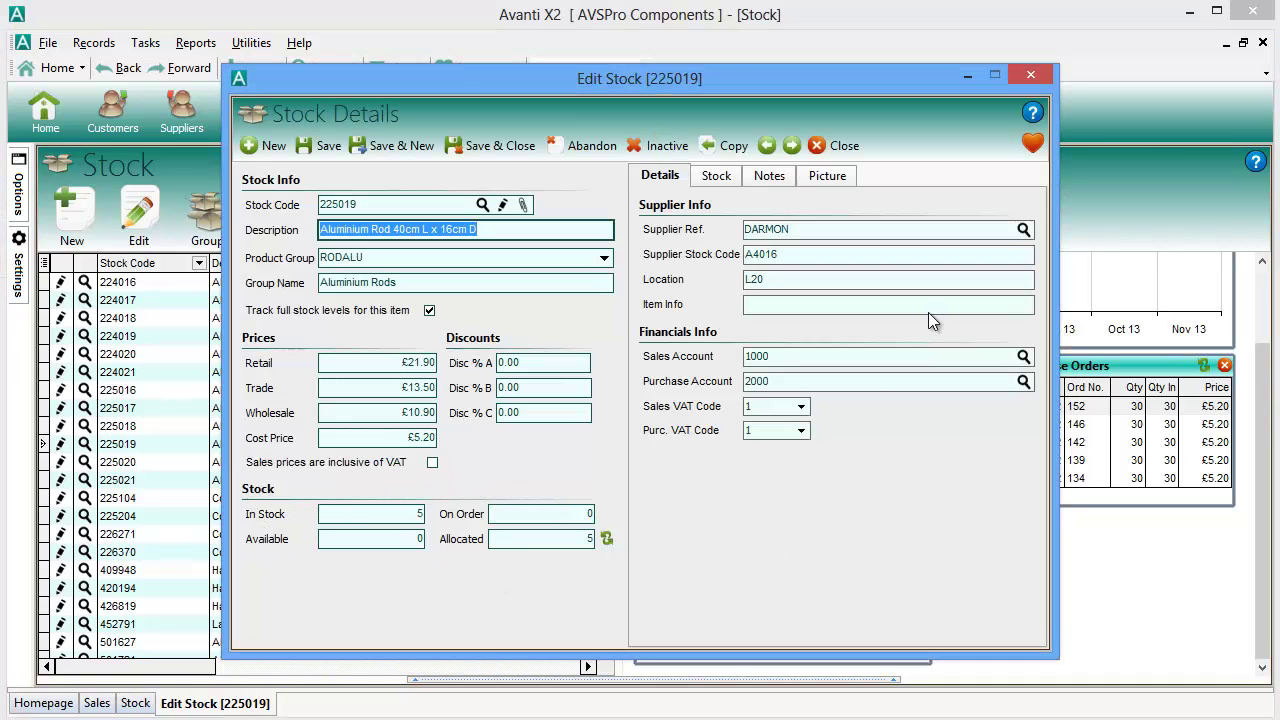
{"action": "left_click", "coordinate": [843, 146]}
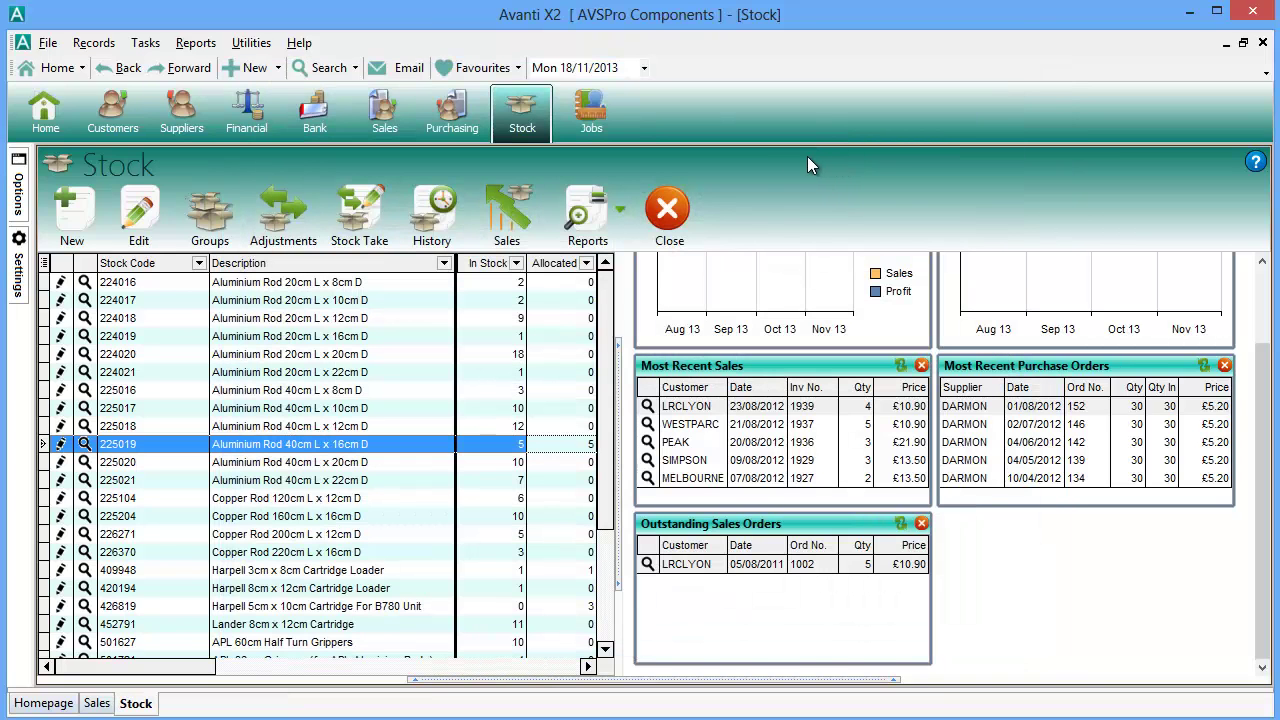
Create a new sales order for the customer reference MELBOURNE
{"action": "left_click", "coordinate": [385, 112]}
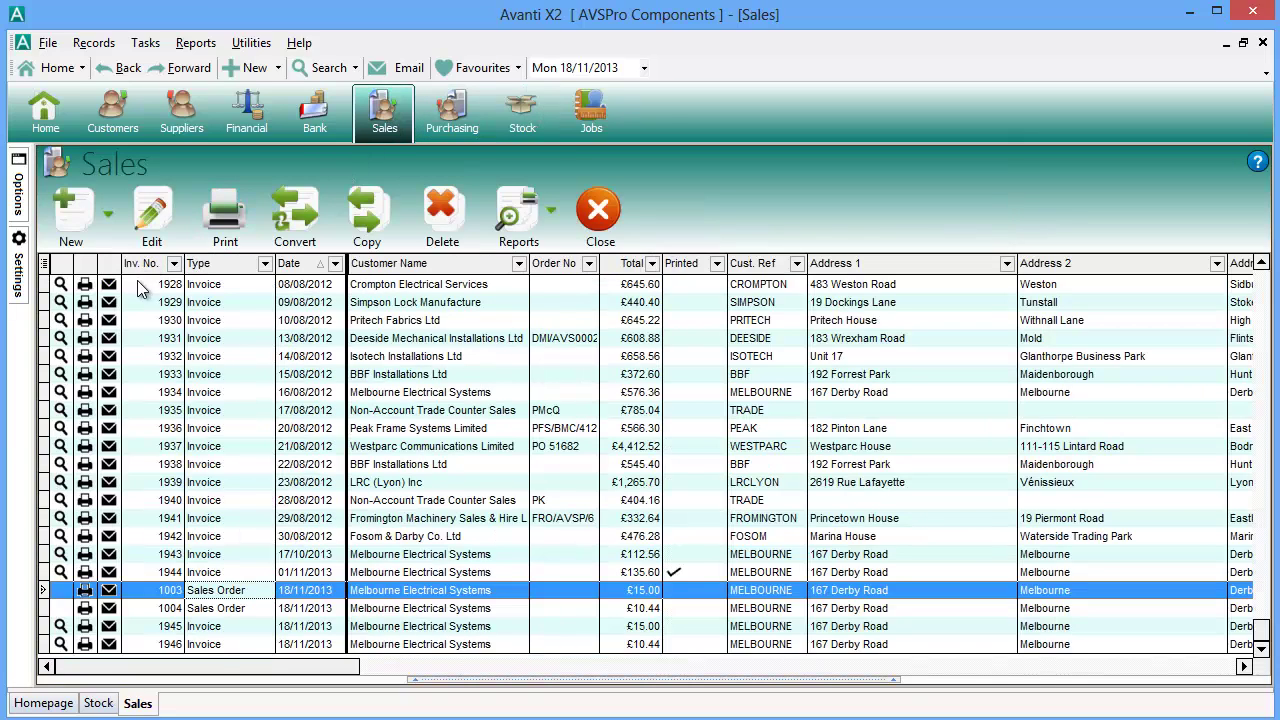
{"action": "left_click", "coordinate": [109, 213]}
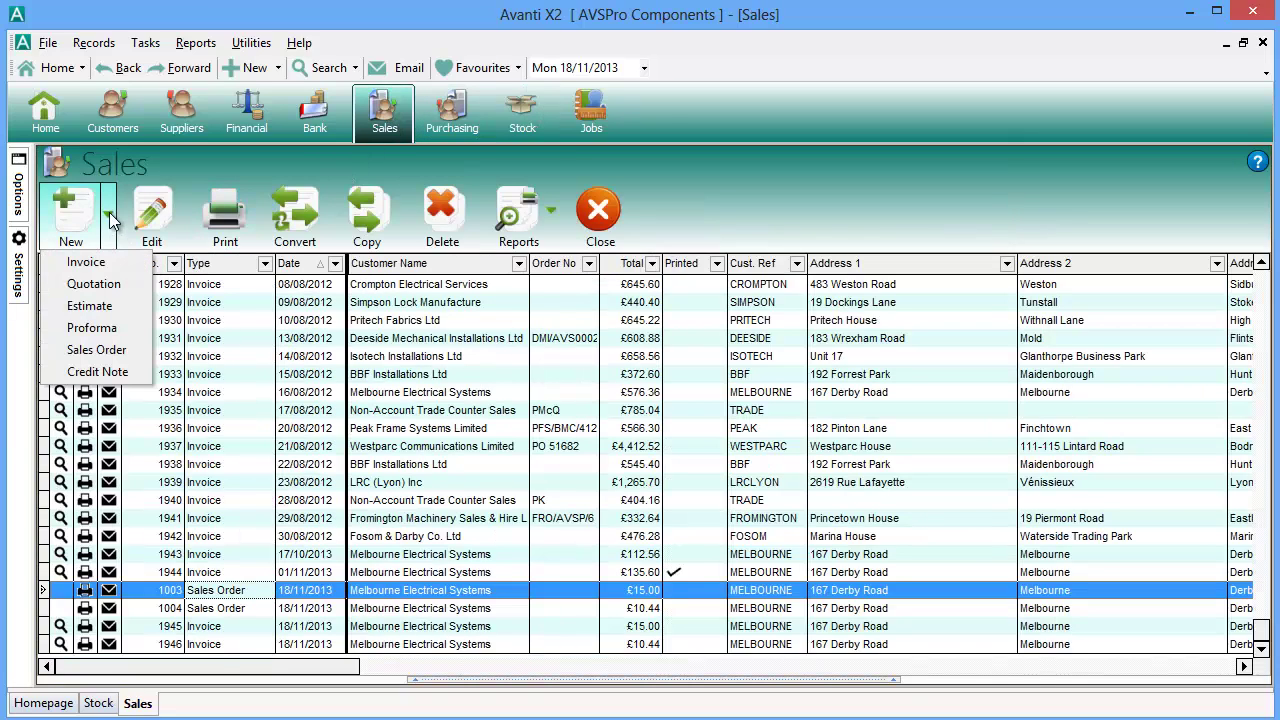
{"action": "left_click", "coordinate": [117, 349]}
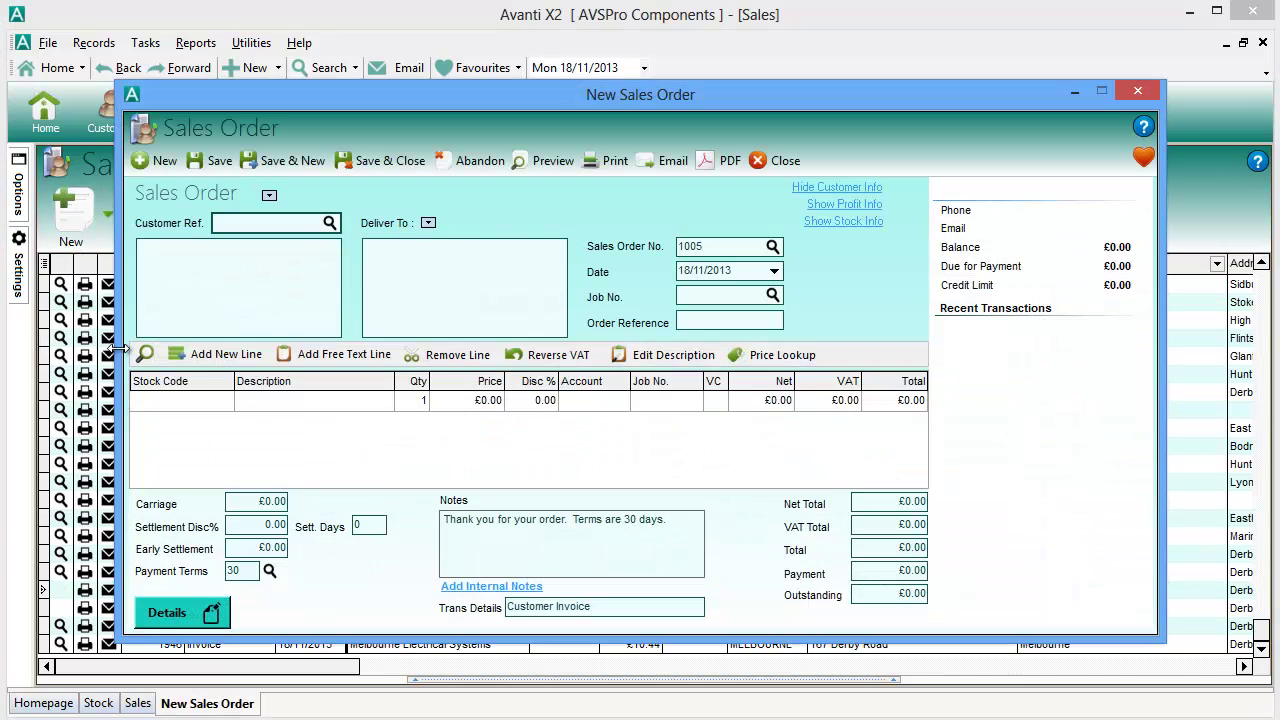
{"action": "type", "text": "MELBOURNE"}
{"action": "key", "text": "Tab"}
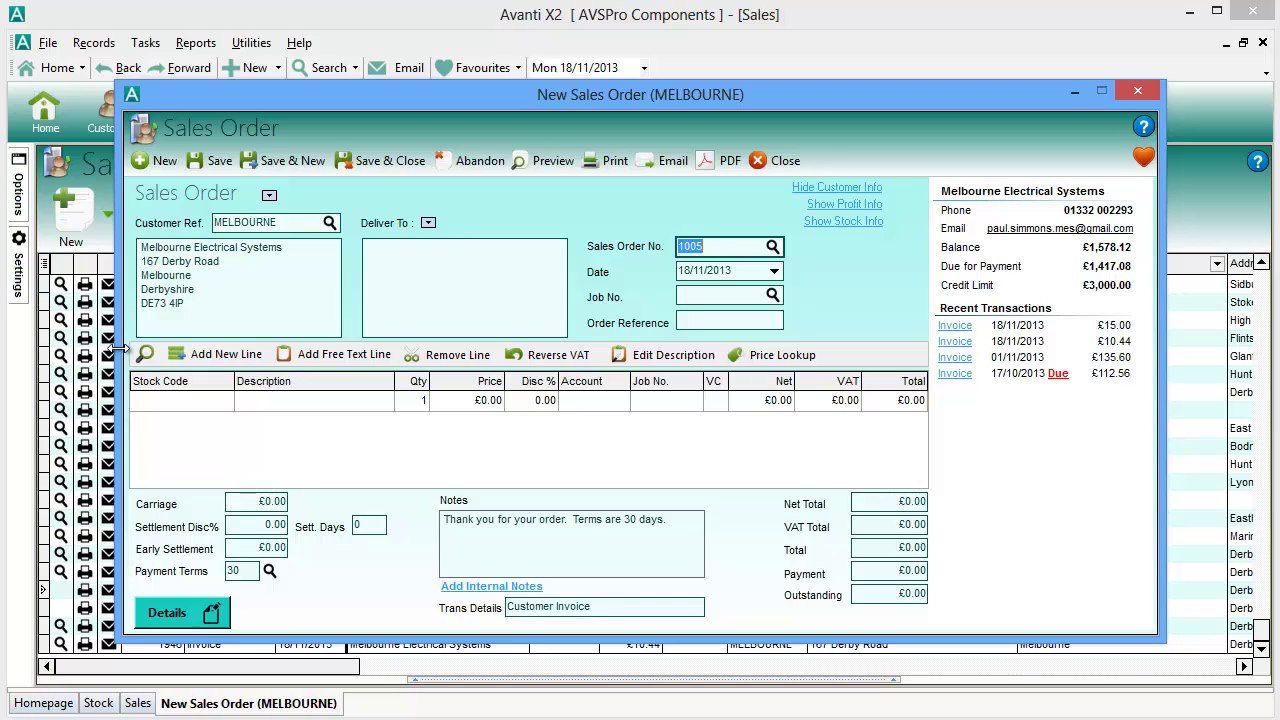
Enter stock item 224016, Aluminium Rod 20cm L x 8cm D, on the order's first line and show the stock info
{"action": "left_click", "coordinate": [158, 400]}
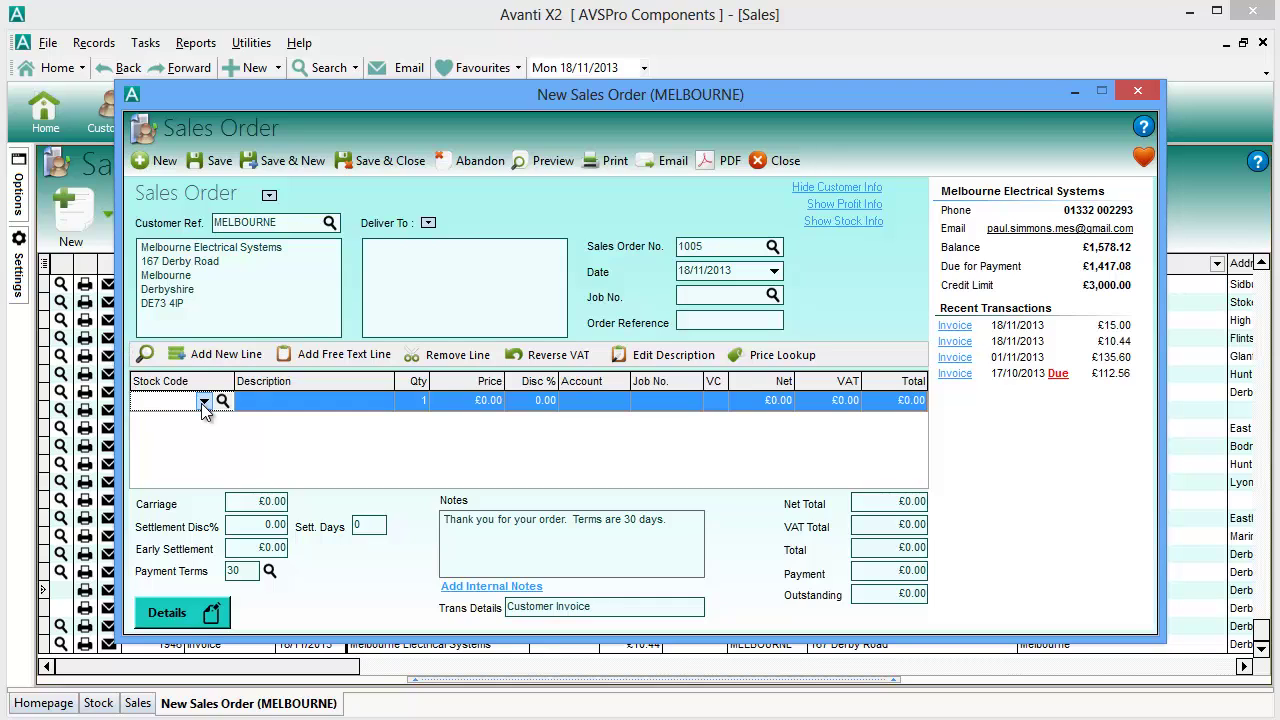
{"action": "left_click", "coordinate": [204, 401]}
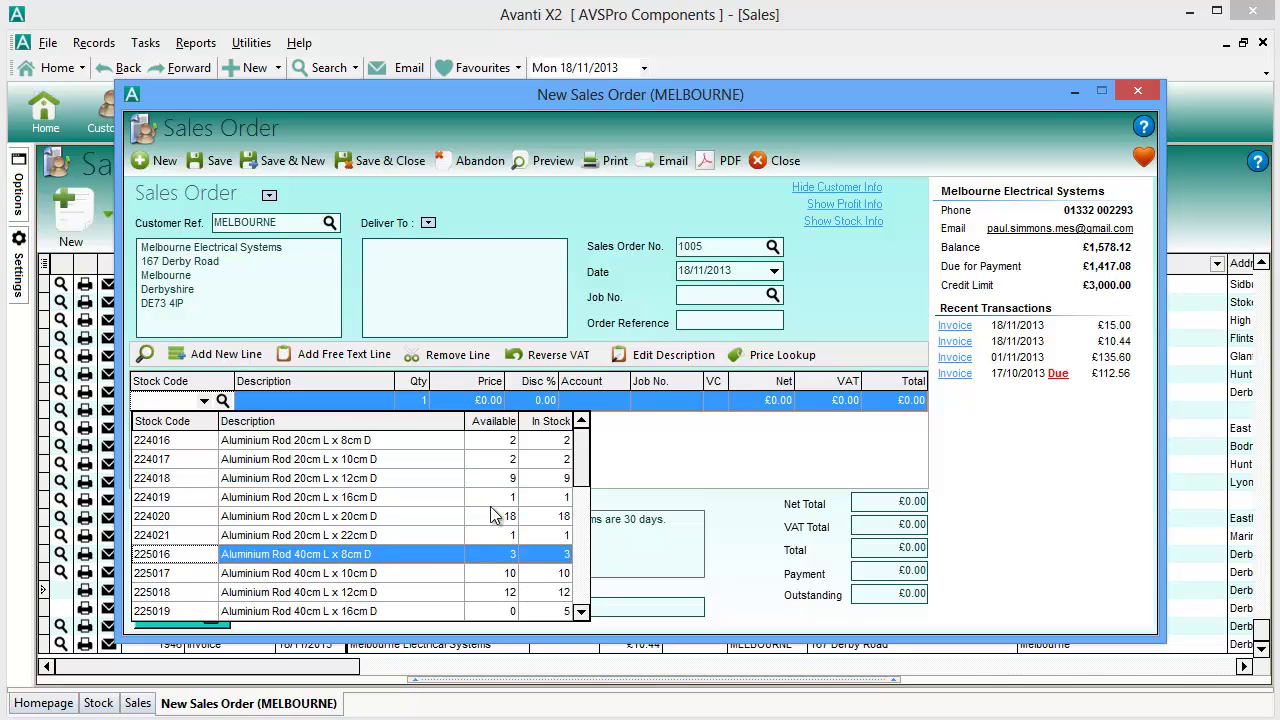
{"action": "left_click", "coordinate": [383, 441]}
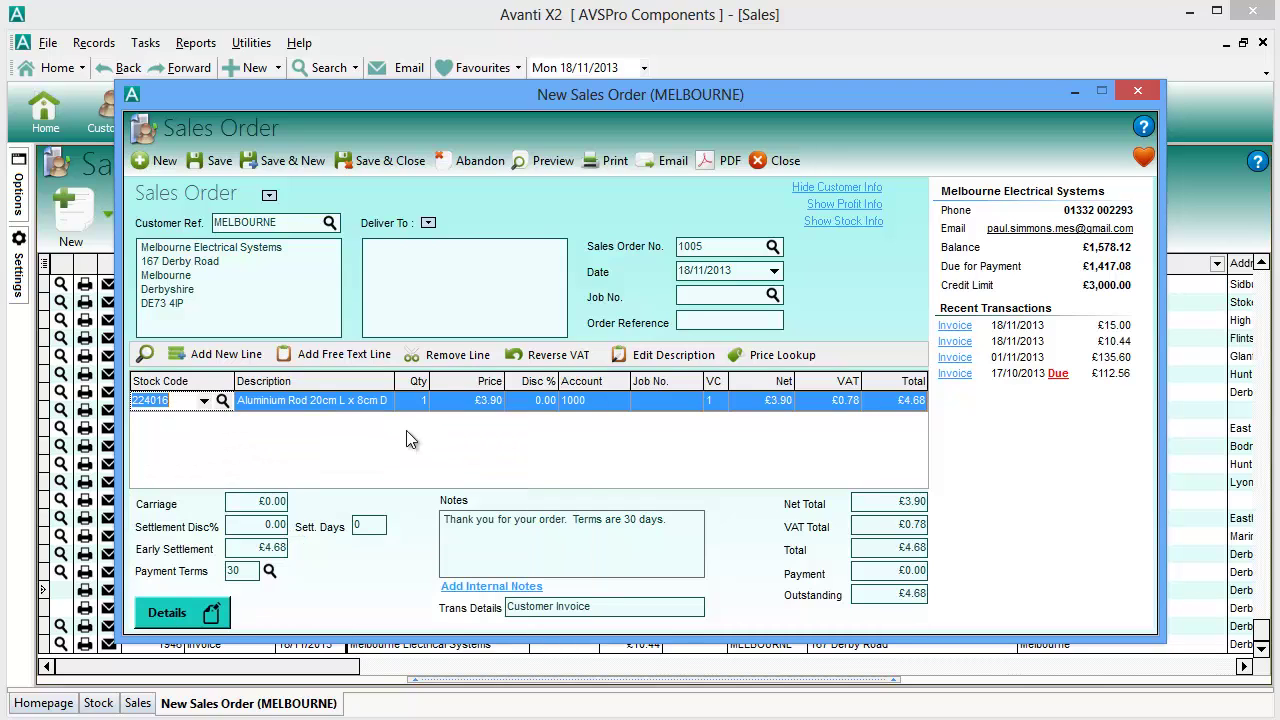
{"action": "left_click", "coordinate": [835, 224]}
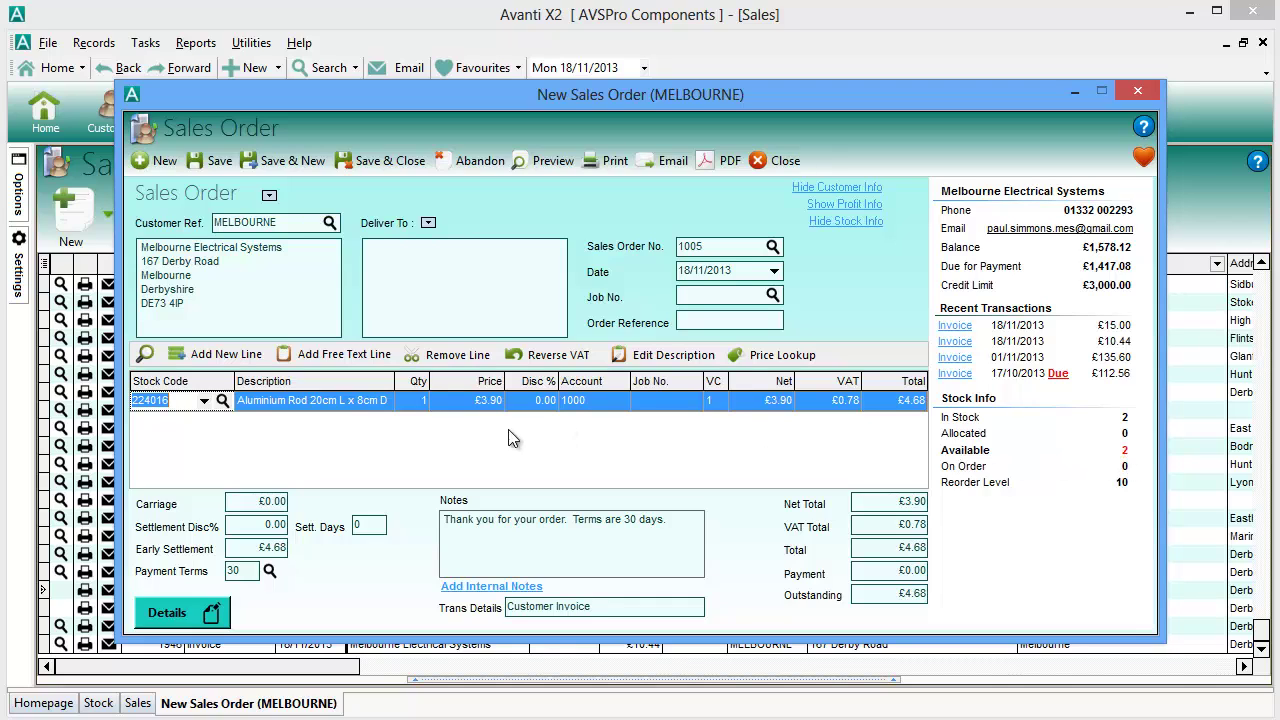
Add a second line with stock item 224017, Aluminium Rod 20cm L x 10cm D, and save and close the sales order
{"action": "left_click", "coordinate": [204, 357]}
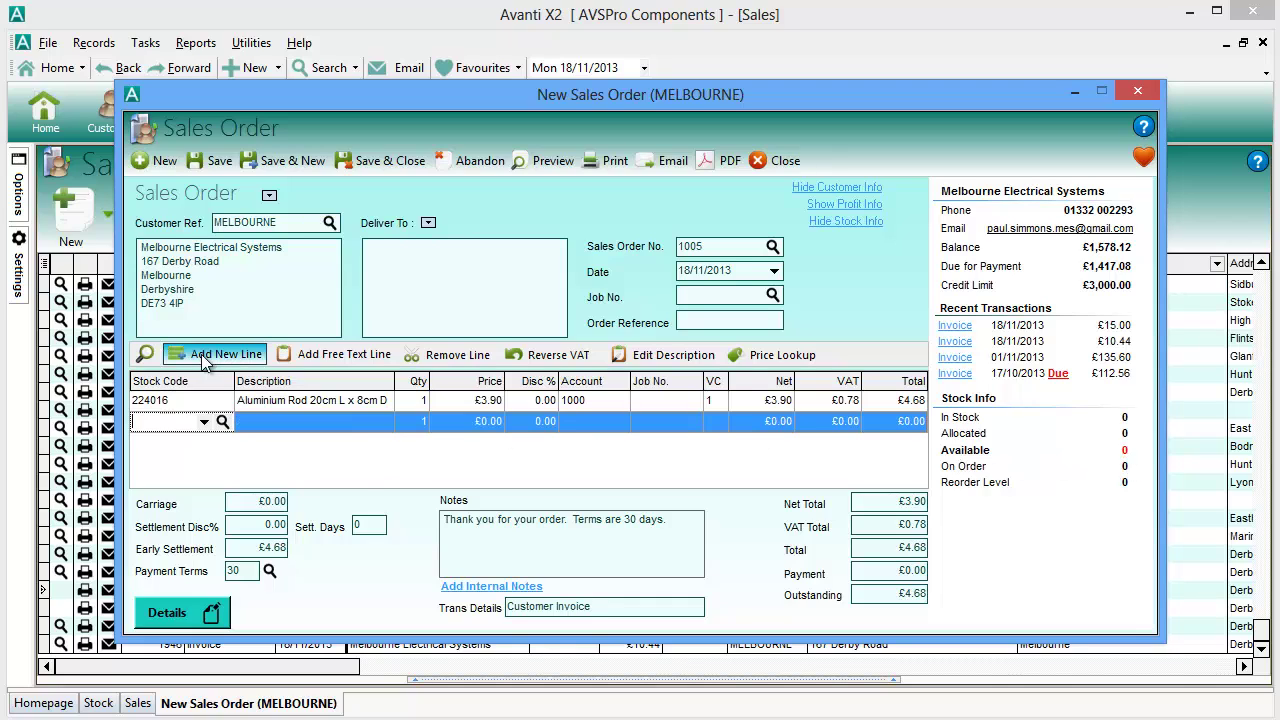
{"action": "left_click", "coordinate": [205, 421]}
{"action": "left_click", "coordinate": [181, 481]}
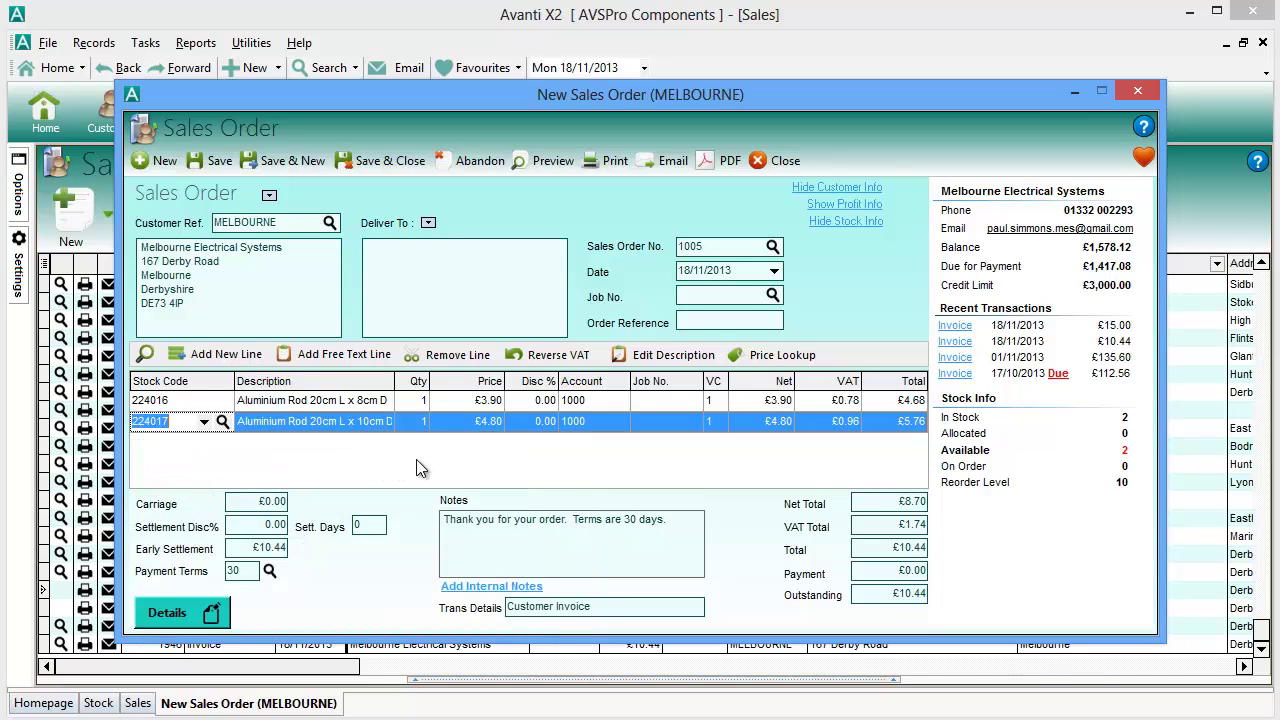
{"action": "left_click", "coordinate": [356, 162]}
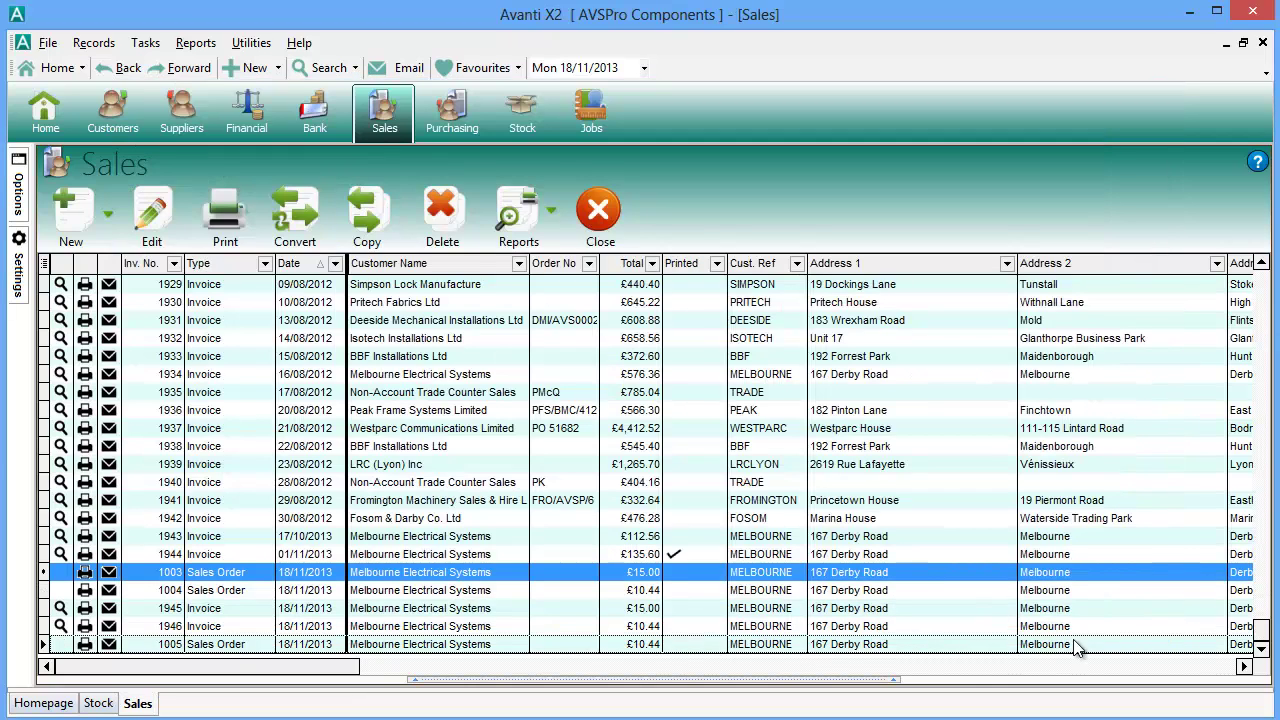
{"action": "left_click", "coordinate": [280, 646]}
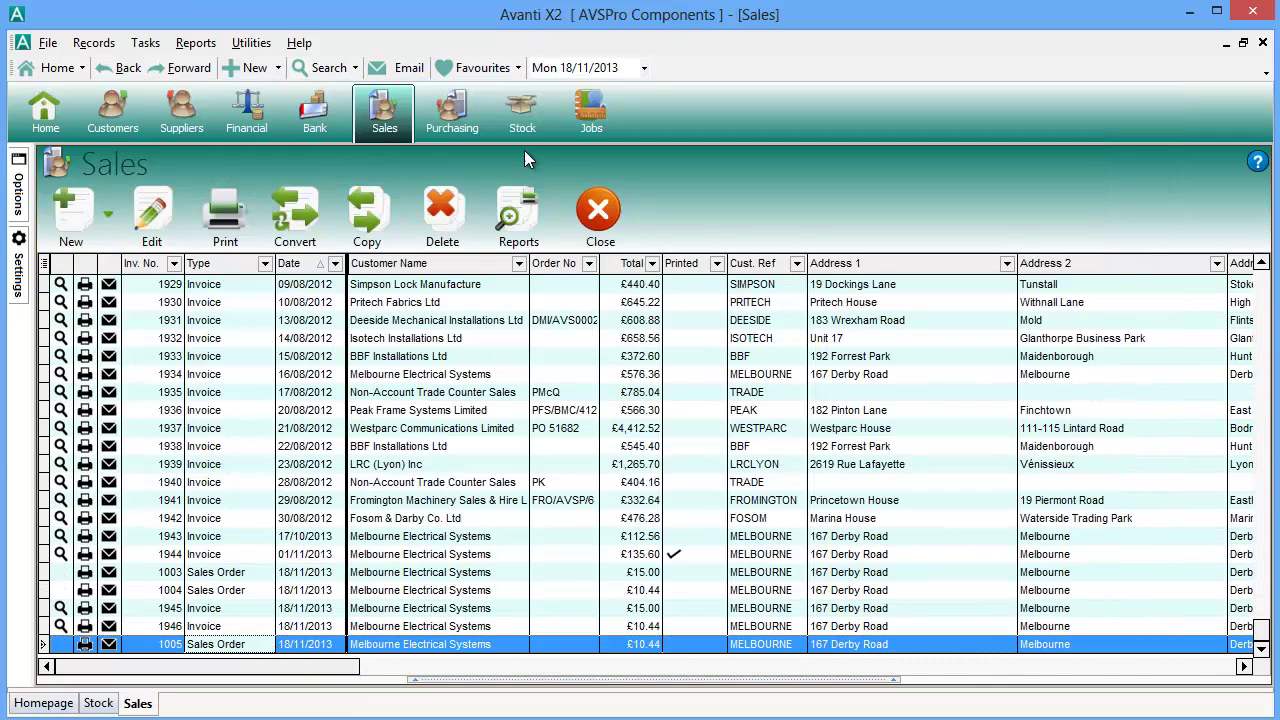
Check the allocated quantities of items 224016 and 224017 in the stock list
{"action": "left_click", "coordinate": [522, 112]}
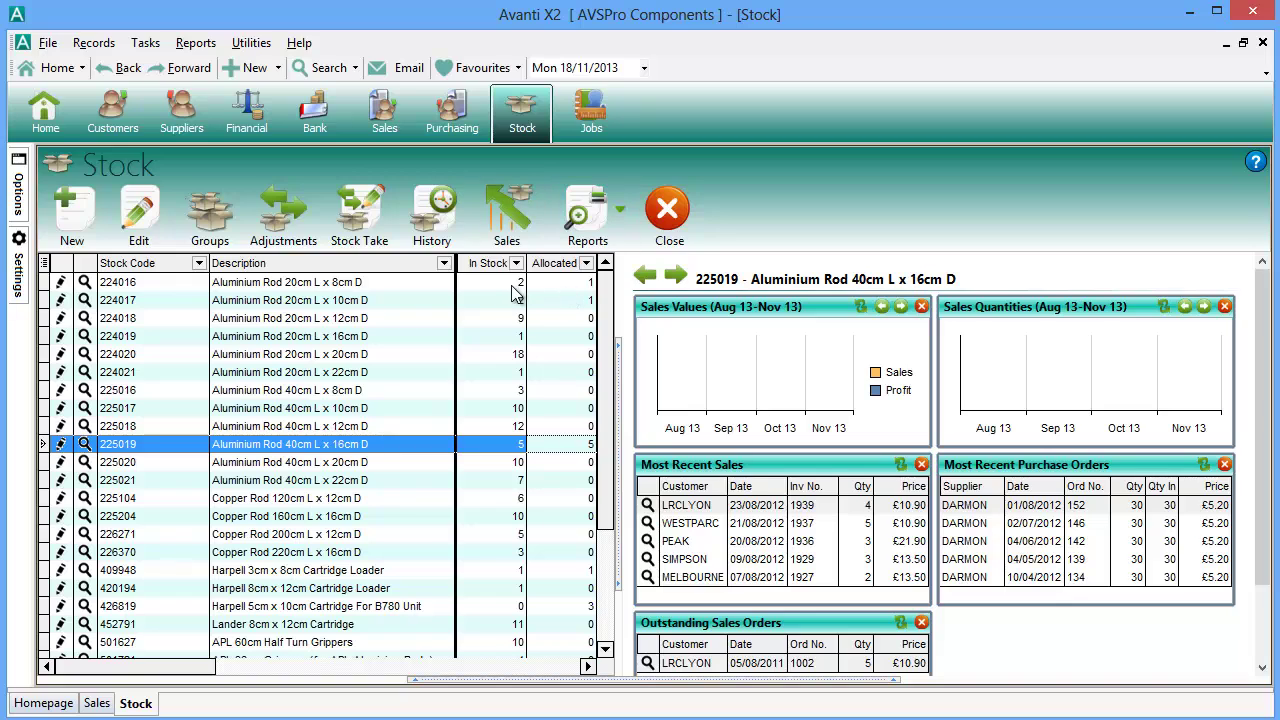
{"action": "left_click", "coordinate": [445, 285]}
{"action": "left_click", "coordinate": [445, 301]}
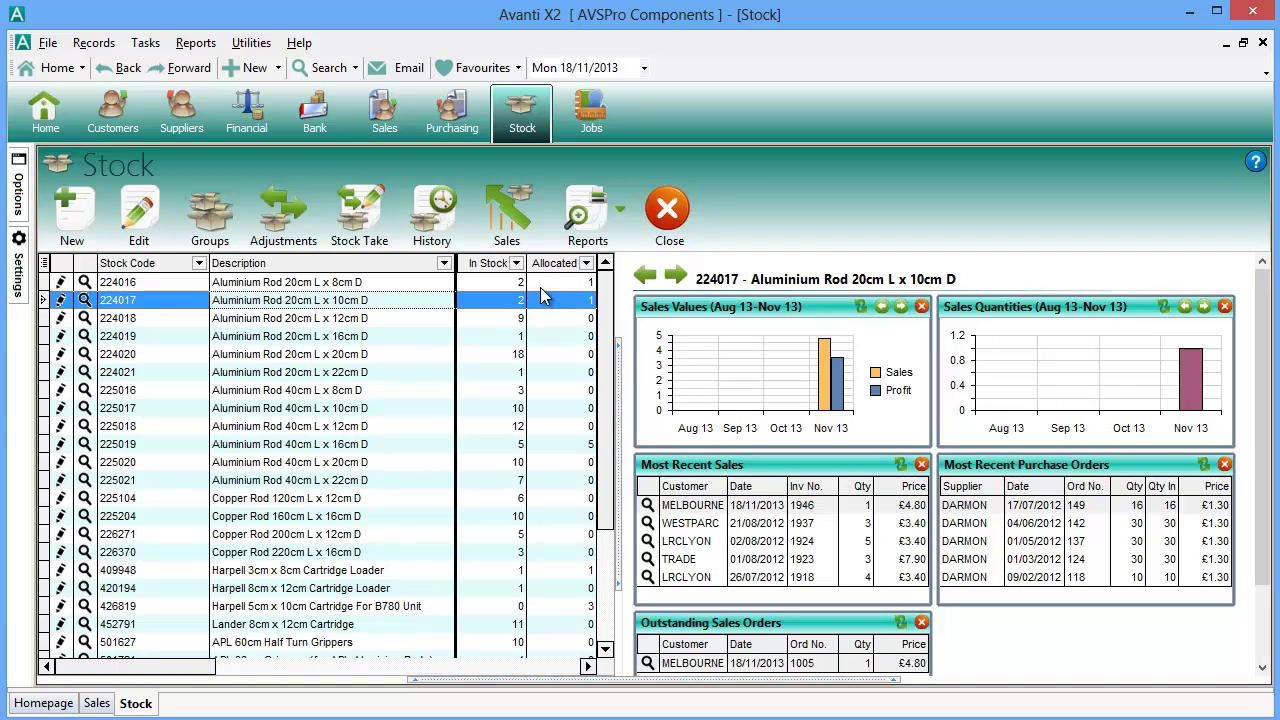
Review the outstanding sales orders of Melbourne Electrical Systems in the customer records
{"action": "left_click", "coordinate": [125, 115]}
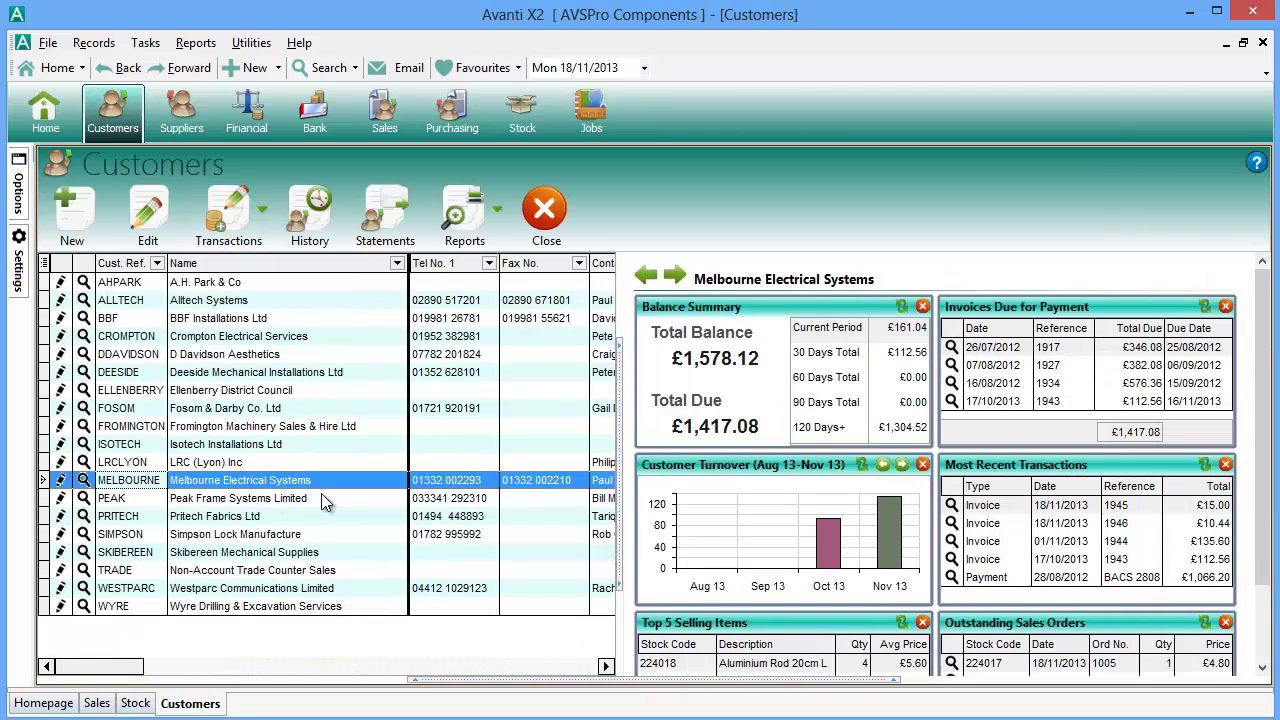
{"action": "left_click", "coordinate": [1268, 580]}
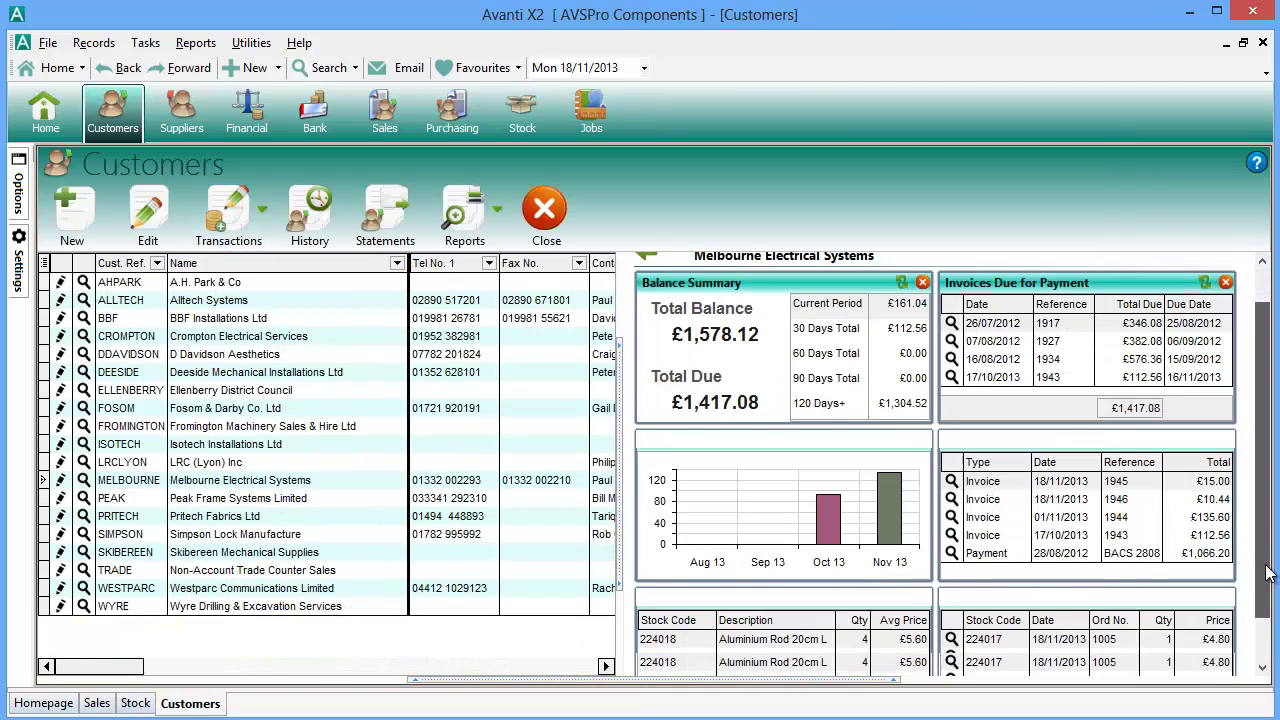
{"action": "scroll", "coordinate": [1268, 580], "scroll_direction": "down", "scroll_amount": 3}
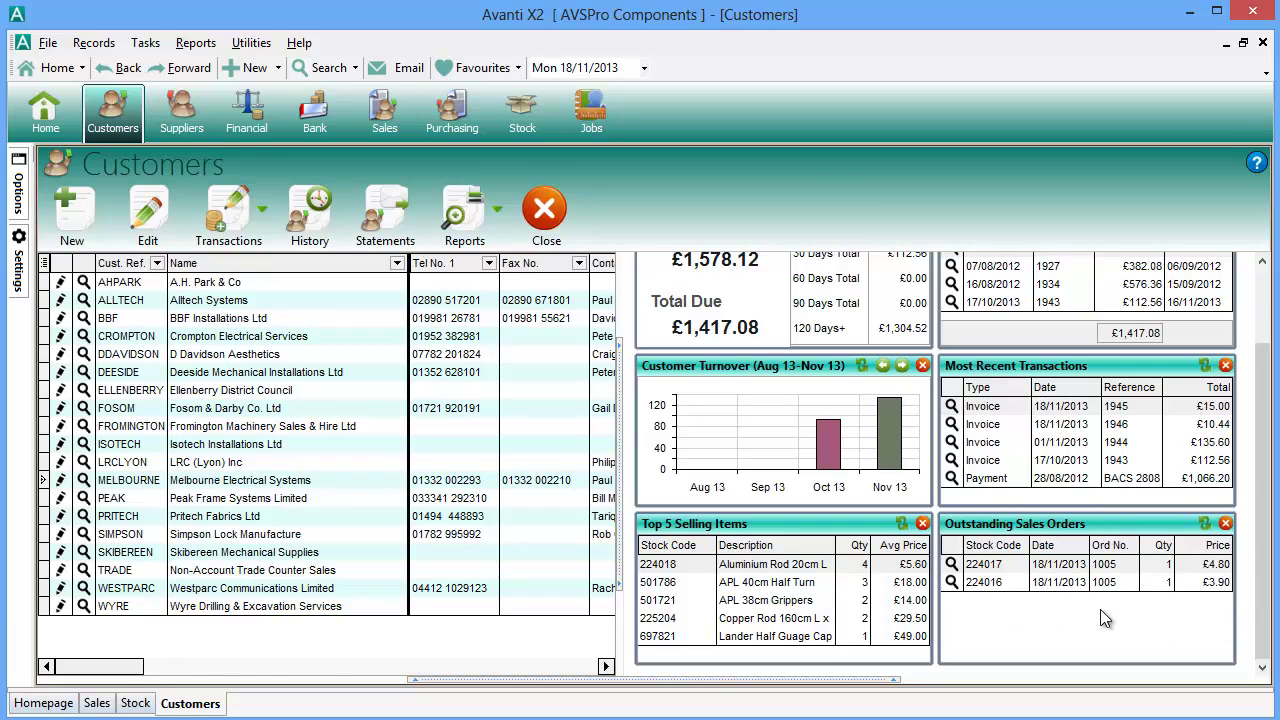
Open the new Melbourne Electrical Systems sales order for editing and convert it to an invoice
{"action": "left_click", "coordinate": [385, 120]}
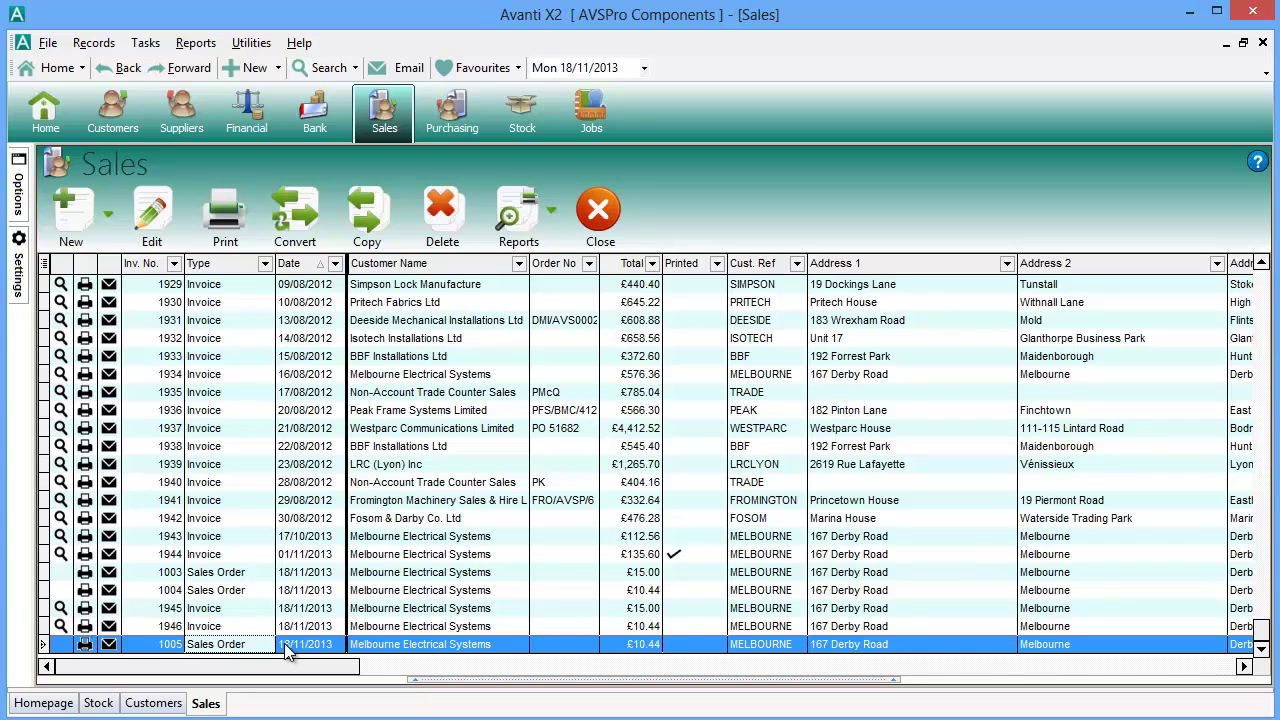
{"action": "left_click", "coordinate": [151, 233]}
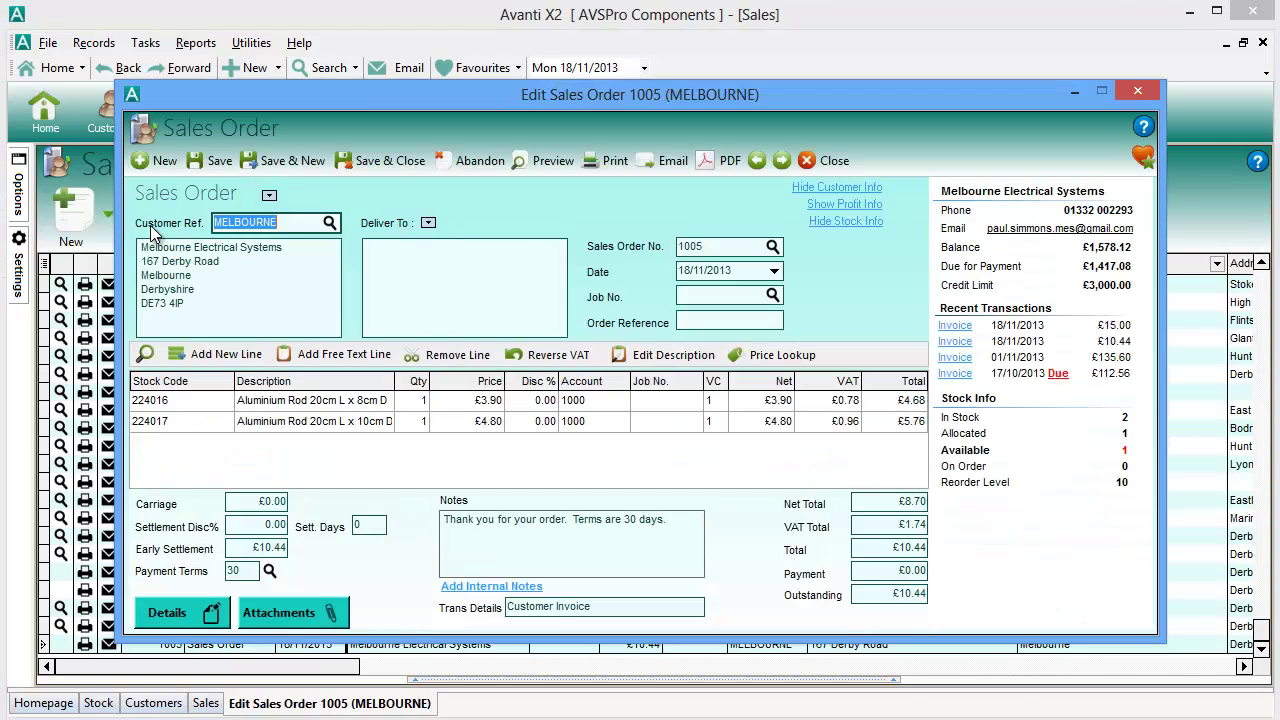
{"action": "left_click", "coordinate": [269, 196]}
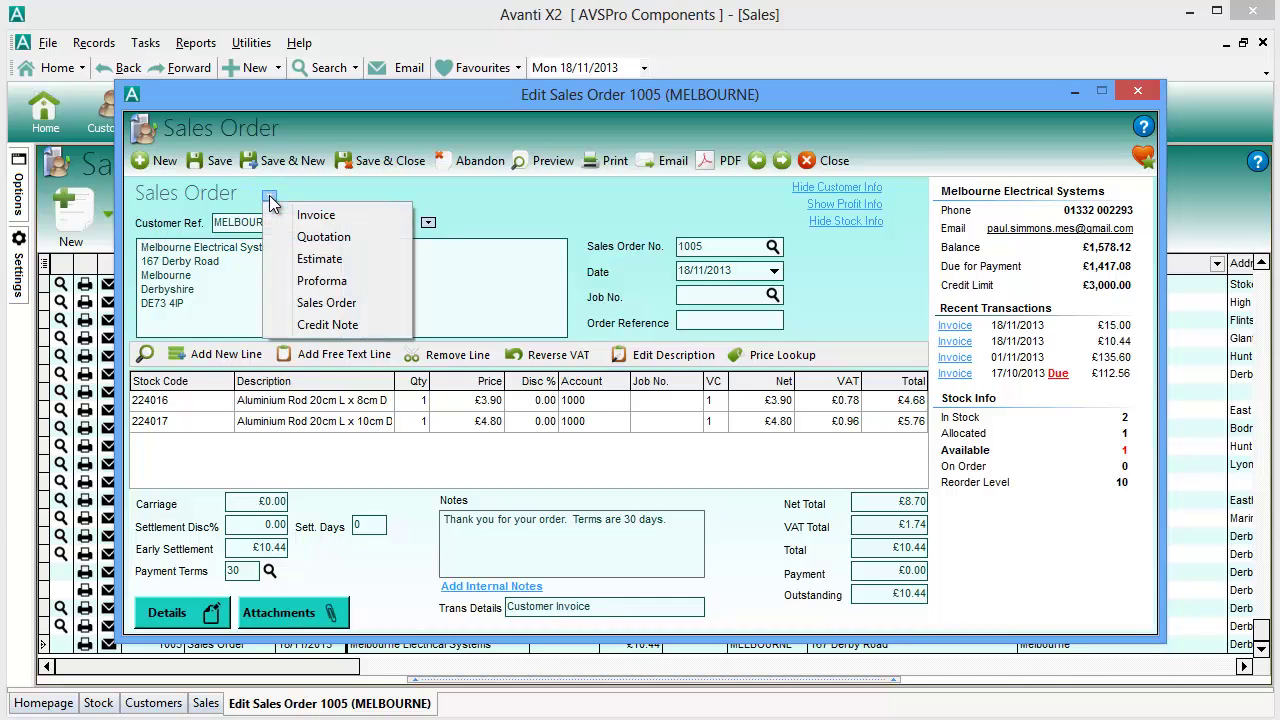
{"action": "left_click", "coordinate": [346, 214]}
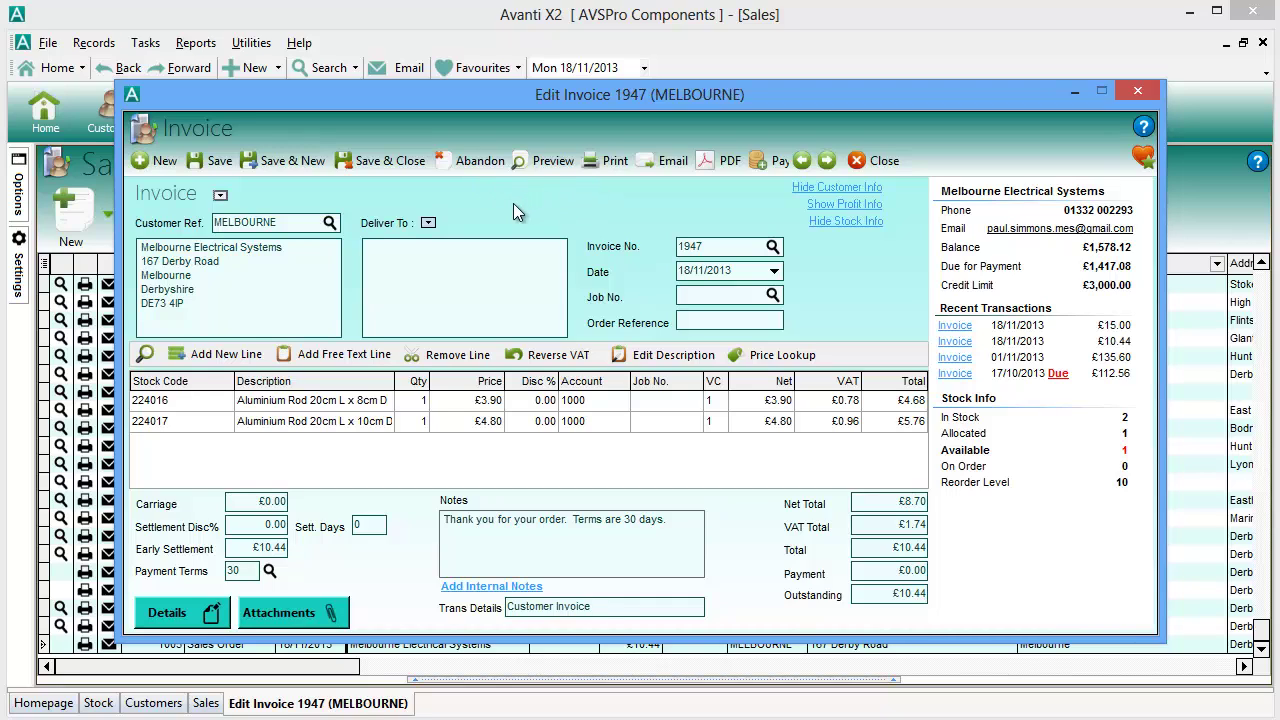
Close the converted Melbourne Electrical Systems invoice without saving its changes
{"action": "left_click", "coordinate": [878, 160]}
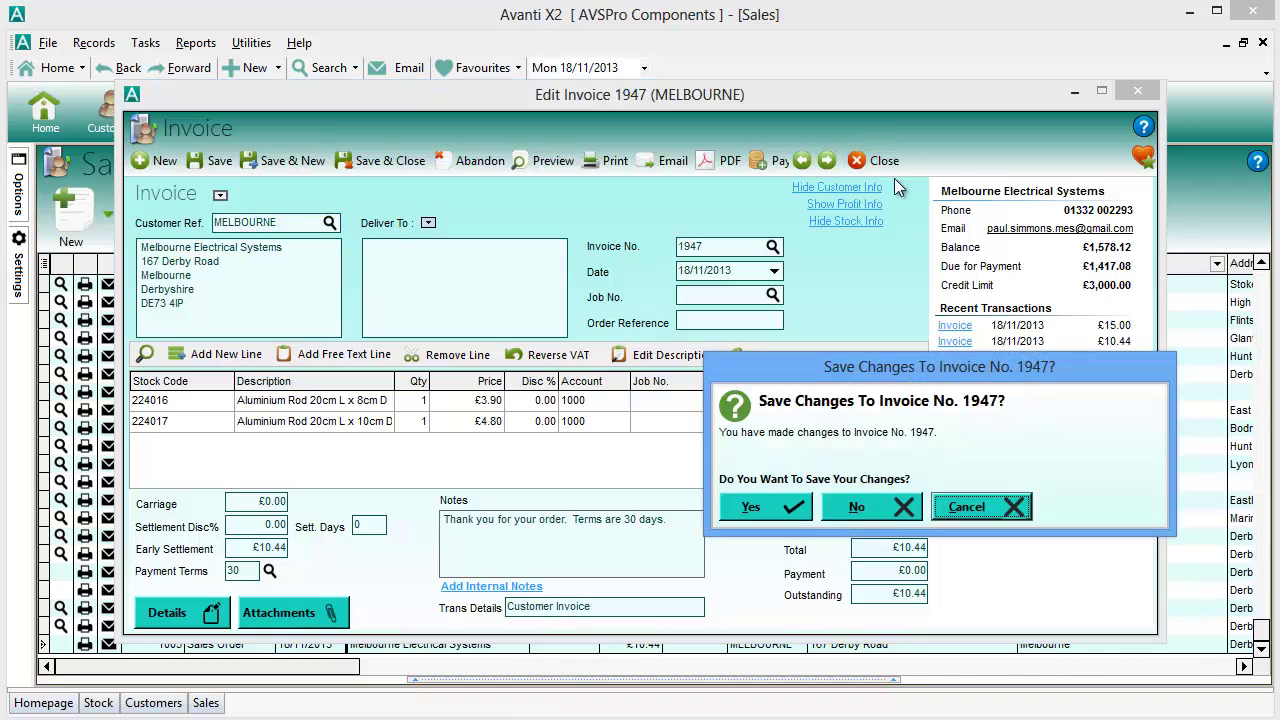
{"action": "left_click", "coordinate": [882, 504]}
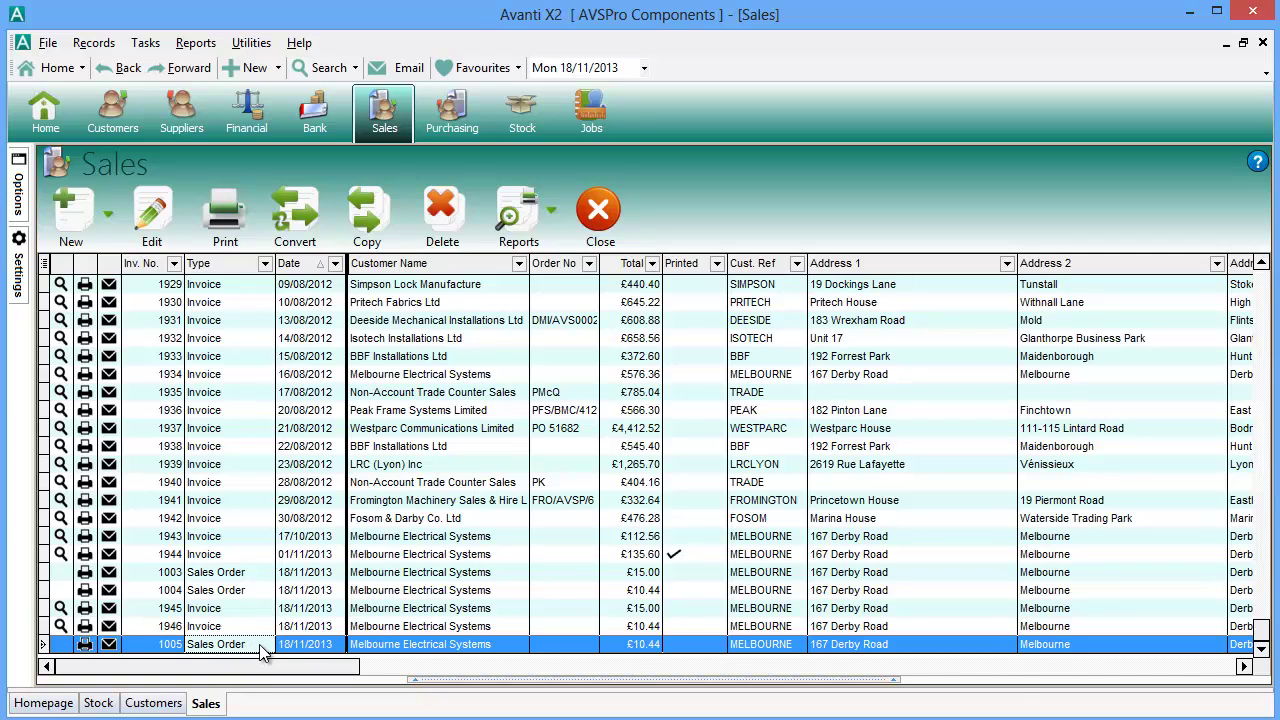
Convert the latest Melbourne Electrical Systems sales order to an invoice, keeping the original transaction and refreshing item cost prices, and select the new invoice
{"action": "left_click", "coordinate": [295, 220]}
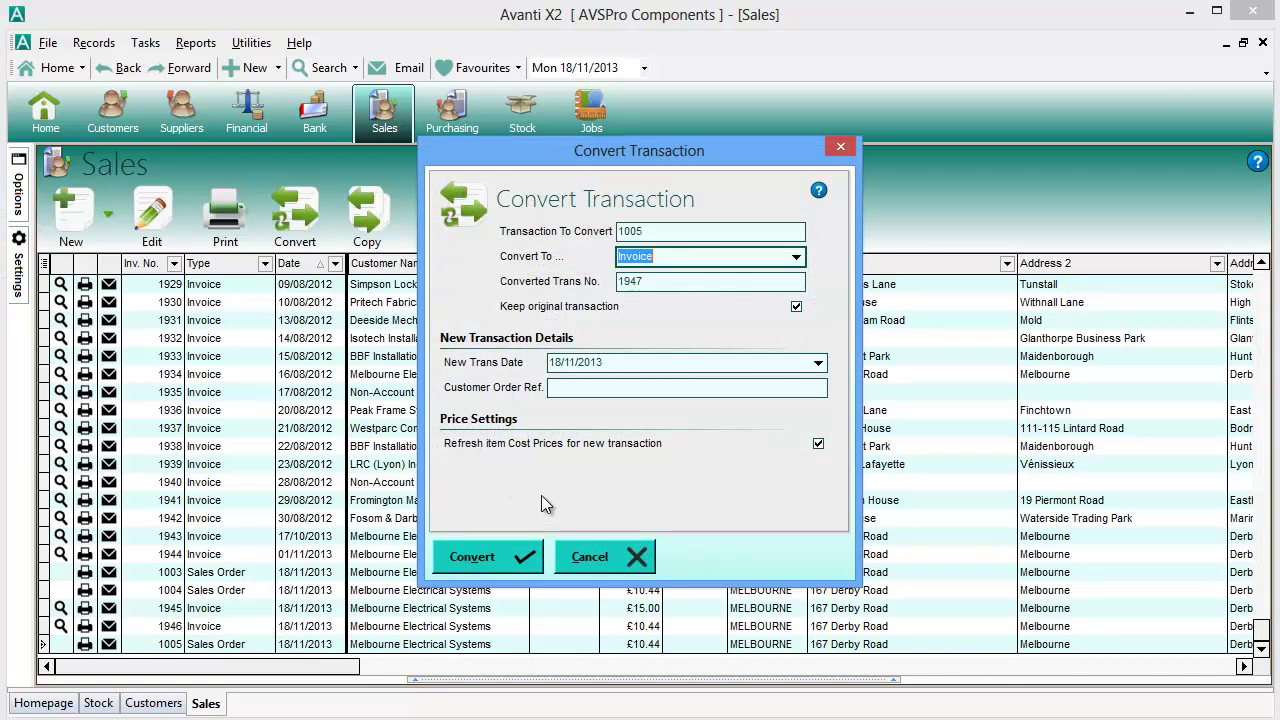
{"action": "left_click", "coordinate": [478, 557]}
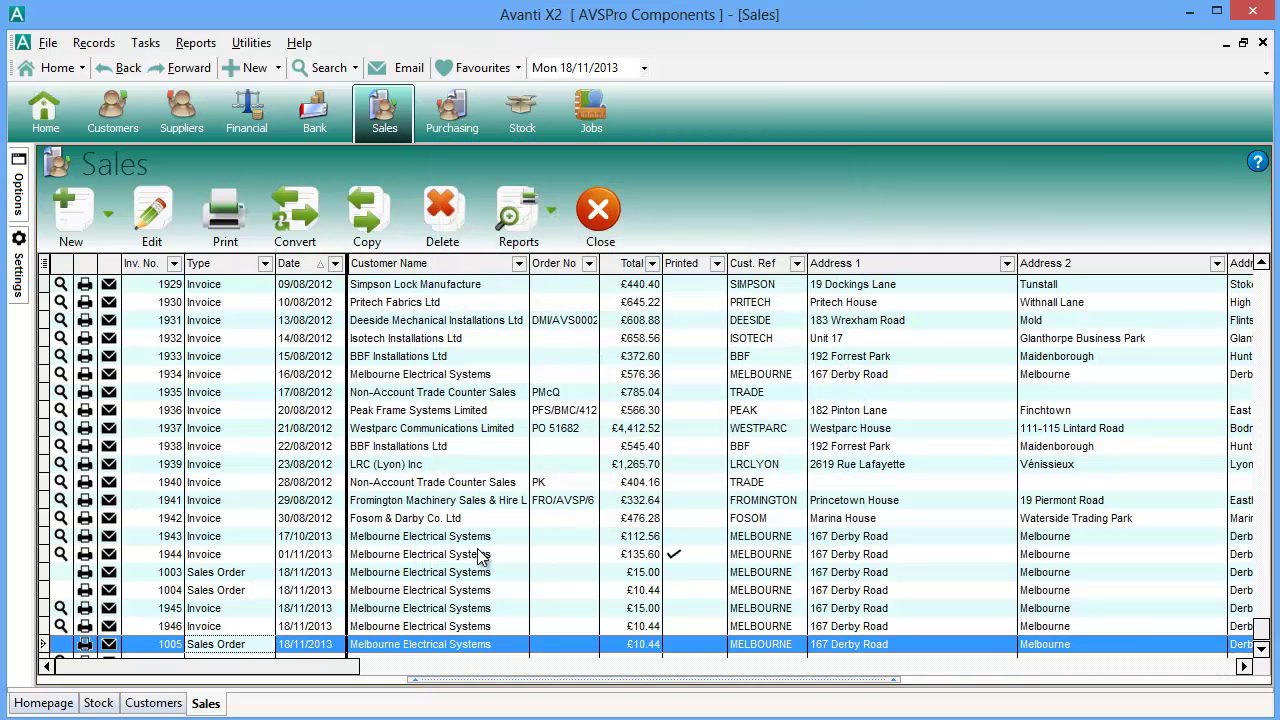
{"action": "left_click", "coordinate": [1261, 648]}
{"action": "left_click", "coordinate": [244, 645]}
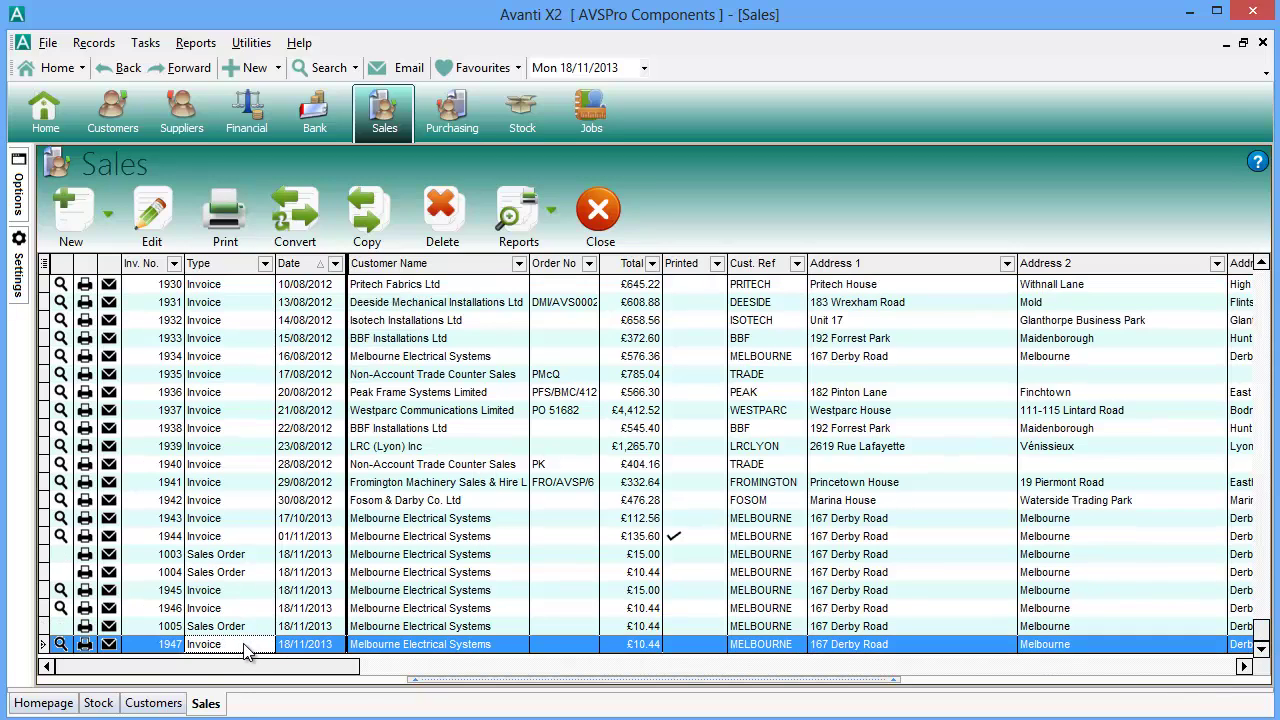
Check the stock and allocated quantities of items 224016 and 224017 and the outstanding sales orders of 224017 in the stock records
{"action": "left_click", "coordinate": [522, 112]}
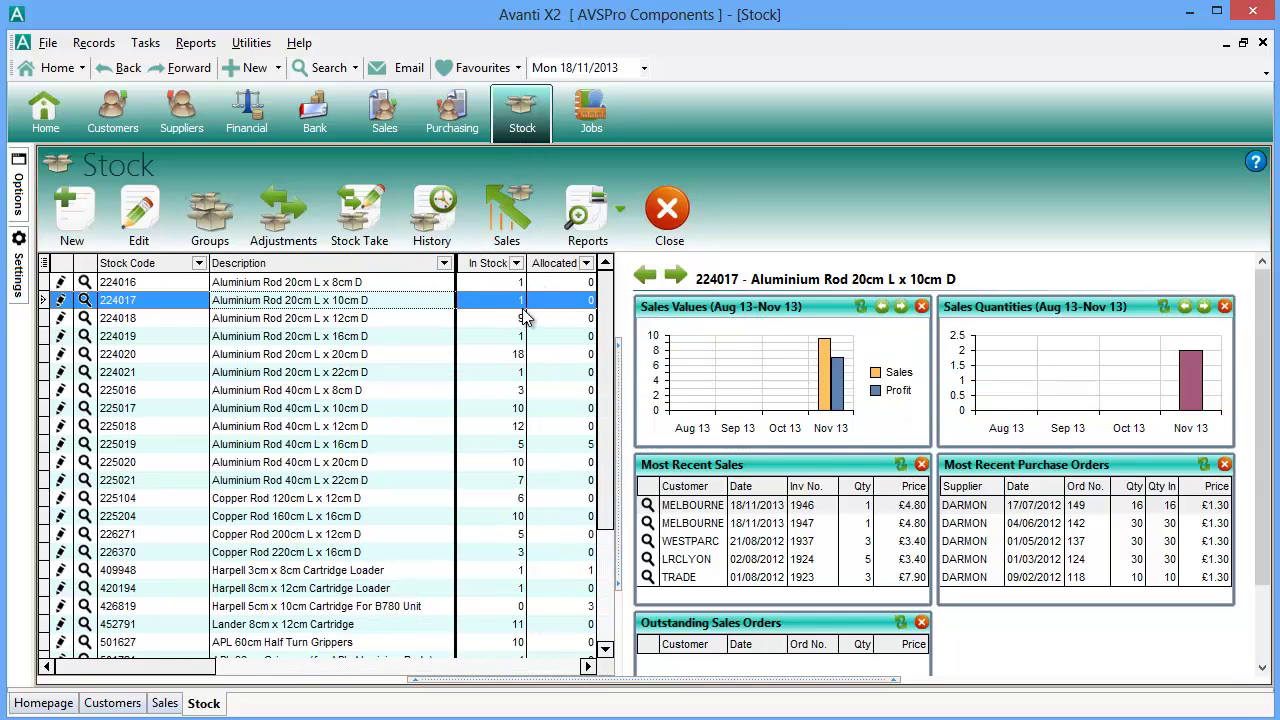
{"action": "scroll", "coordinate": [1099, 568], "scroll_direction": "down", "scroll_amount": 2}
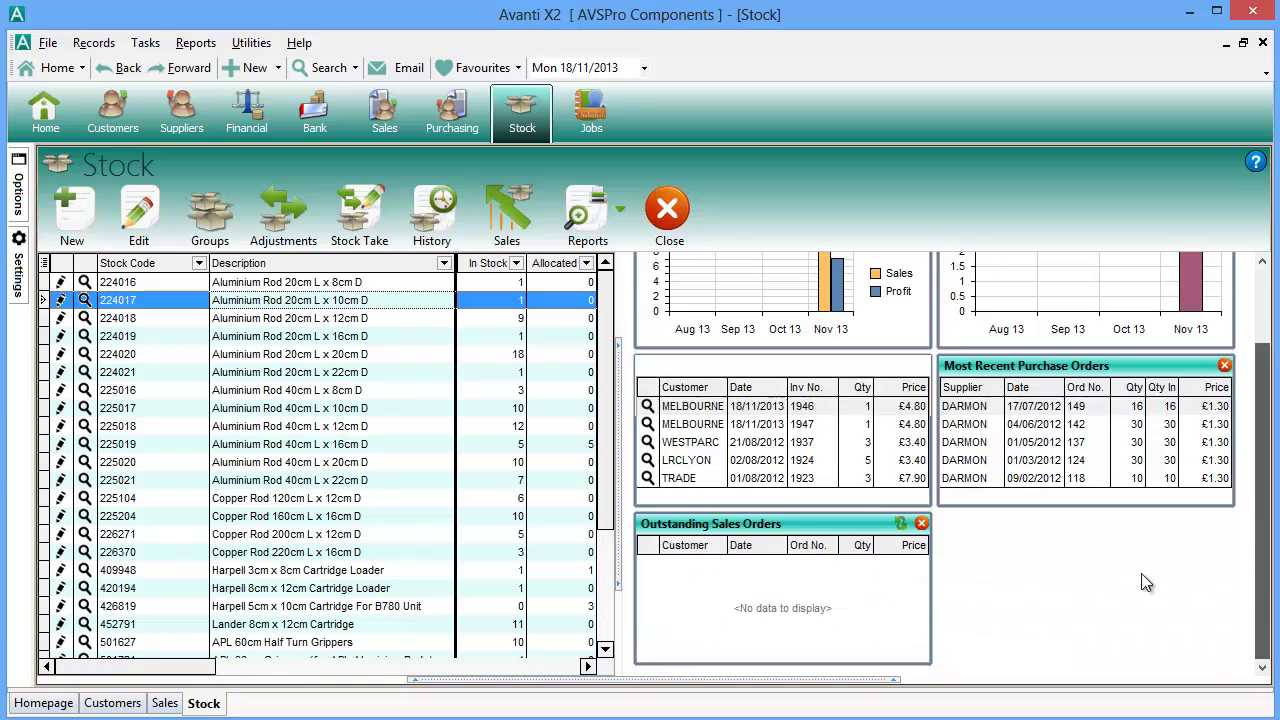